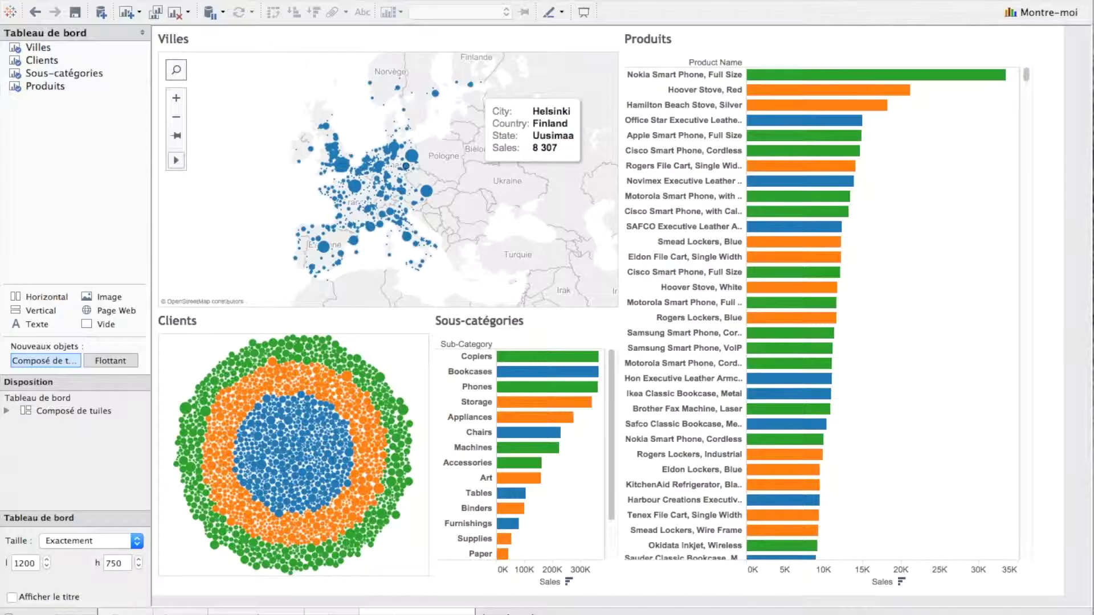
# - On the Villes map sheet, create a parameter named "Recherche en texte libre" with data type Chaîne and an empty current value
pyautogui.click(125, 613)
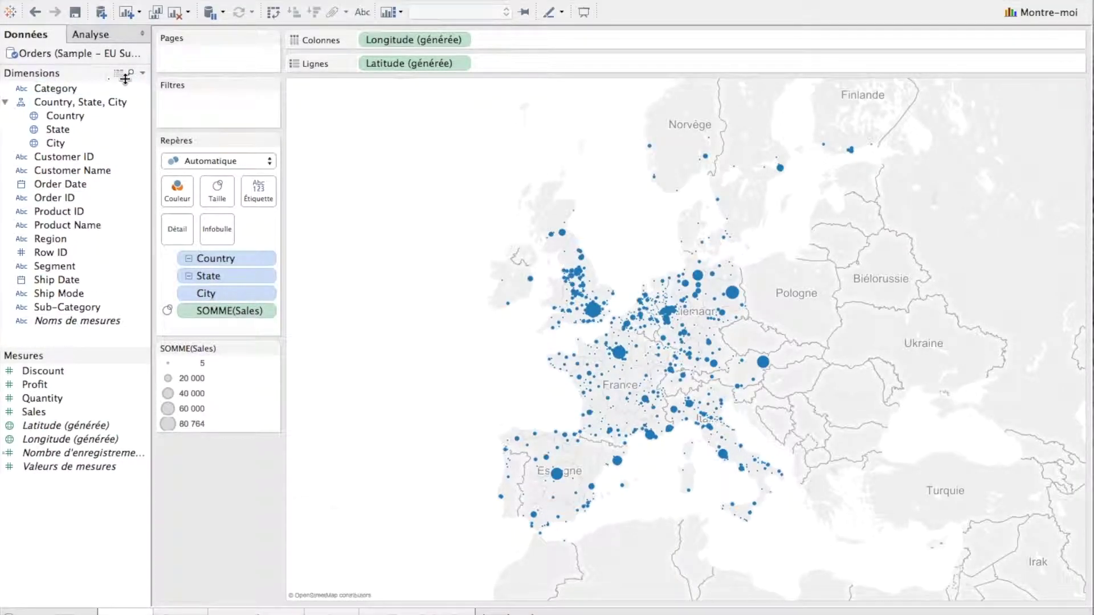
pyautogui.click(142, 73)
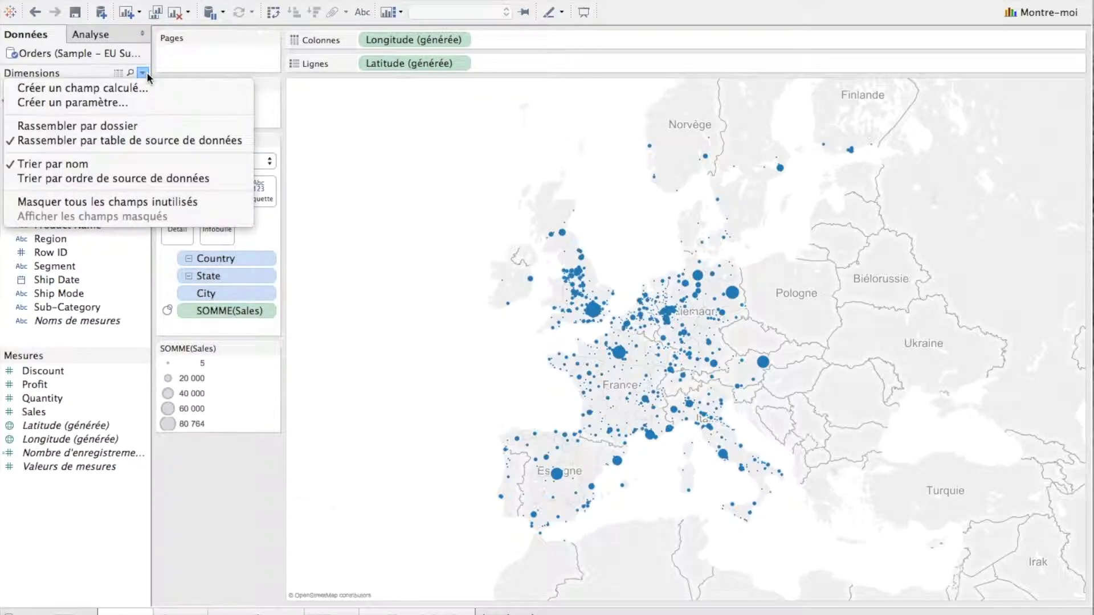
pyautogui.click(142, 103)
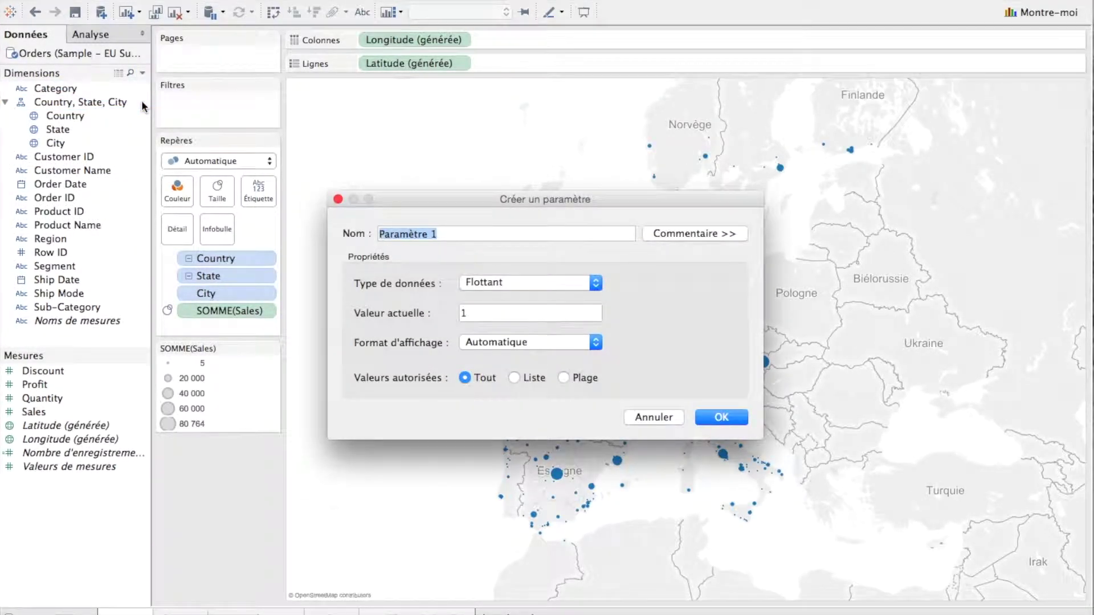
pyautogui.write('Recherche ')
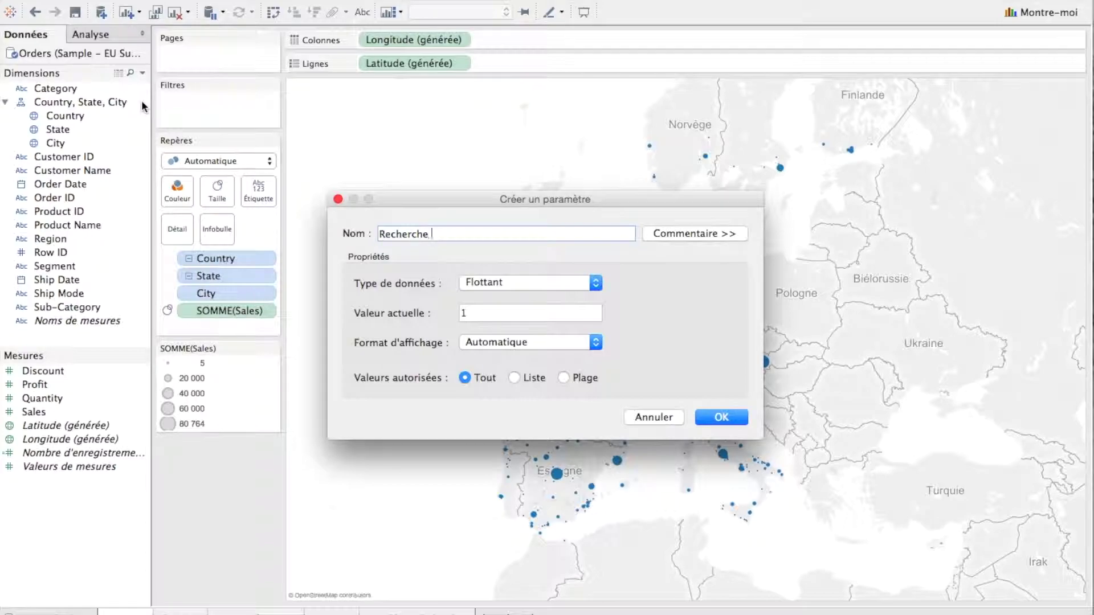
pyautogui.write('en texte libre')
pyautogui.click(486, 285)
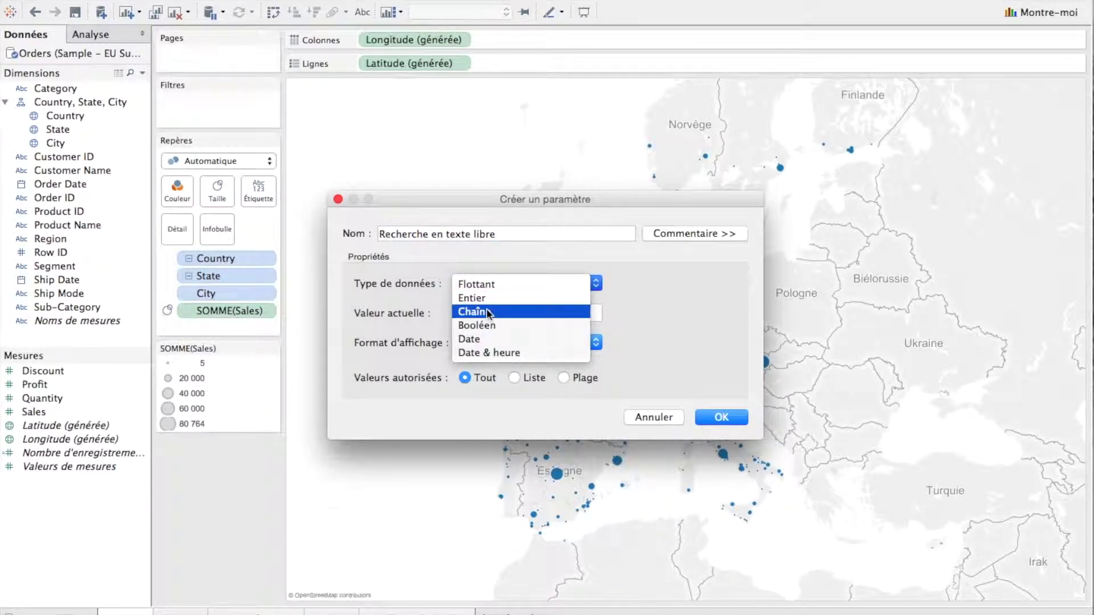
pyautogui.click(487, 310)
pyautogui.click(487, 311)
pyautogui.press('BackSpace')
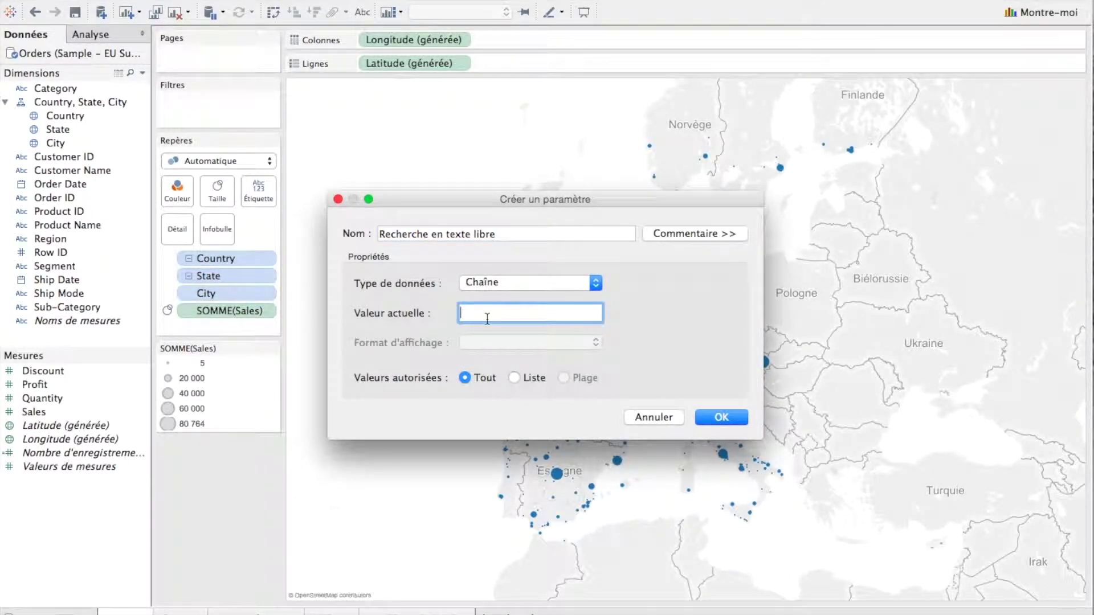
pyautogui.click(710, 421)
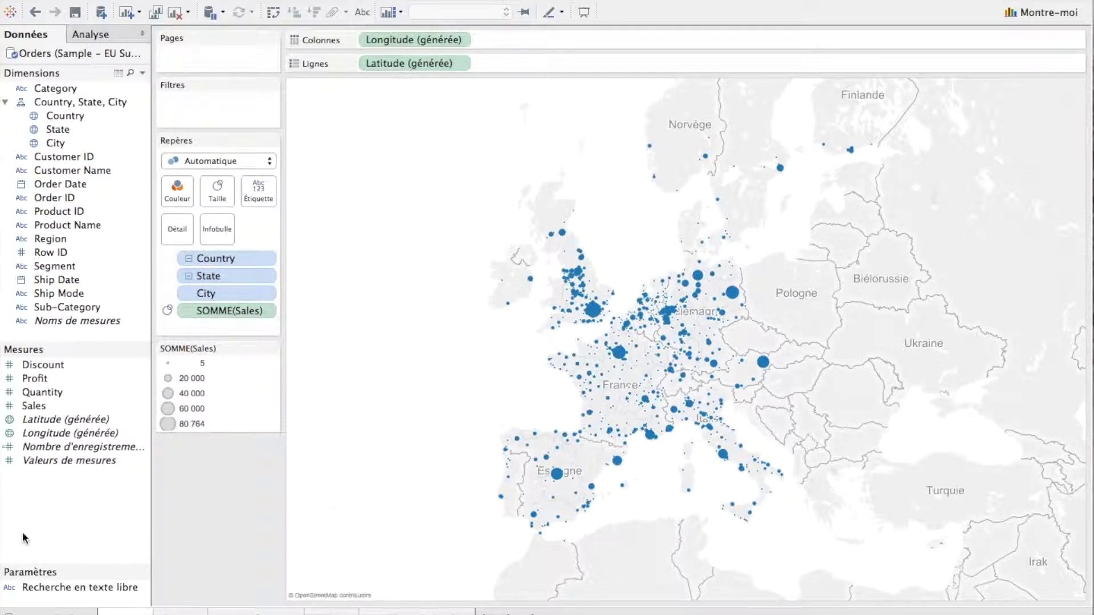
# - Start a new calculated field named "Recherche en texte libre"
pyautogui.click(139, 72)
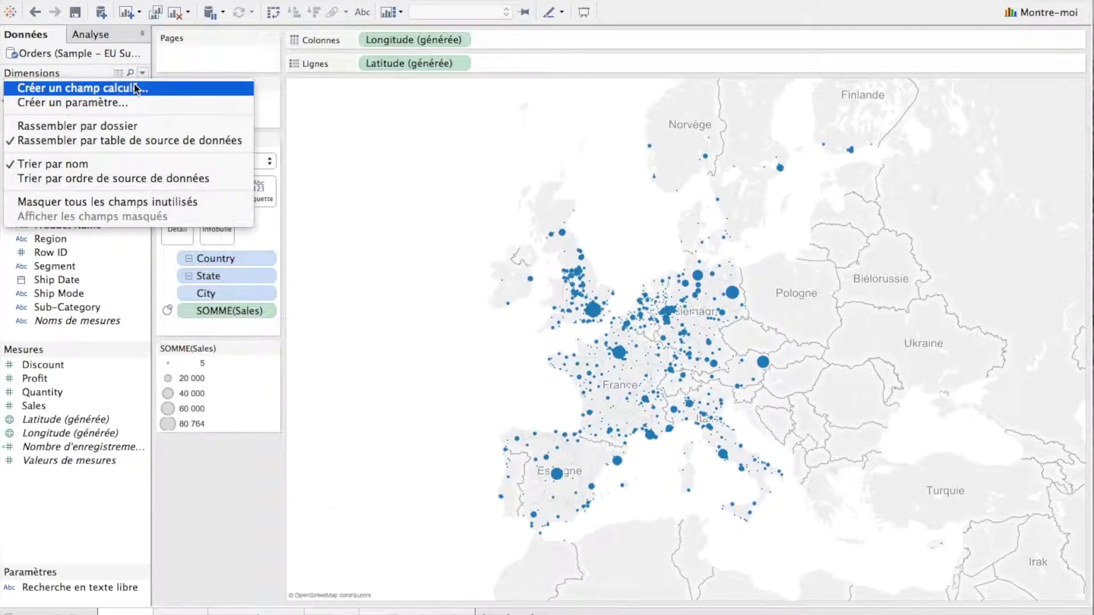
pyautogui.click(135, 87)
pyautogui.write('Recherche en ')
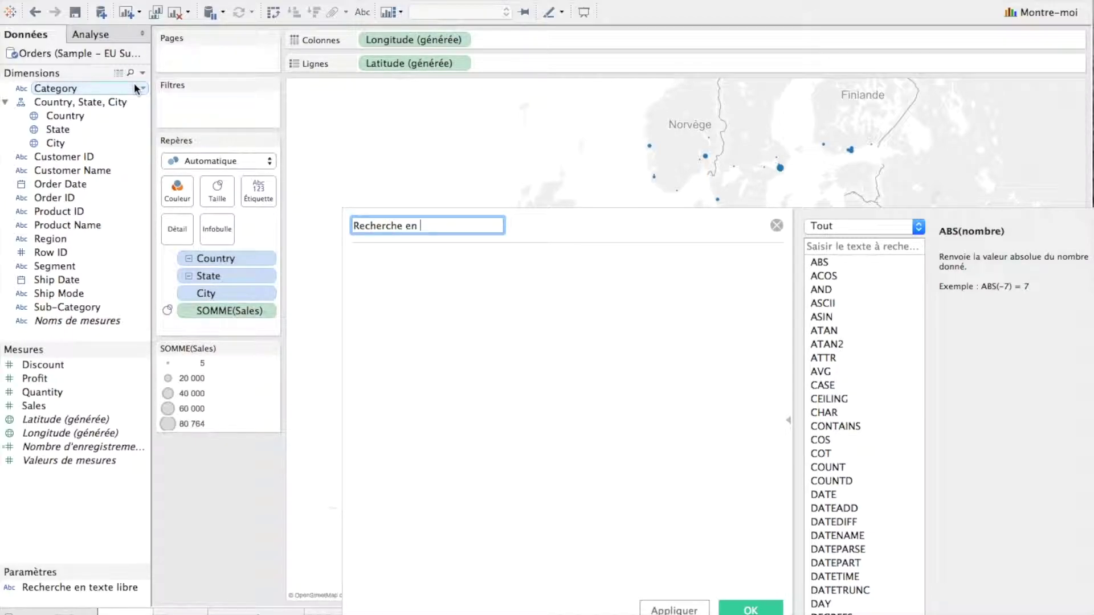
pyautogui.write('texte libre')
# - Enter the formula CONTAINS(LOWER([City]),LOWER([Recherche en texte libre ])), using the new parameter as the substring
pyautogui.click(375, 308)
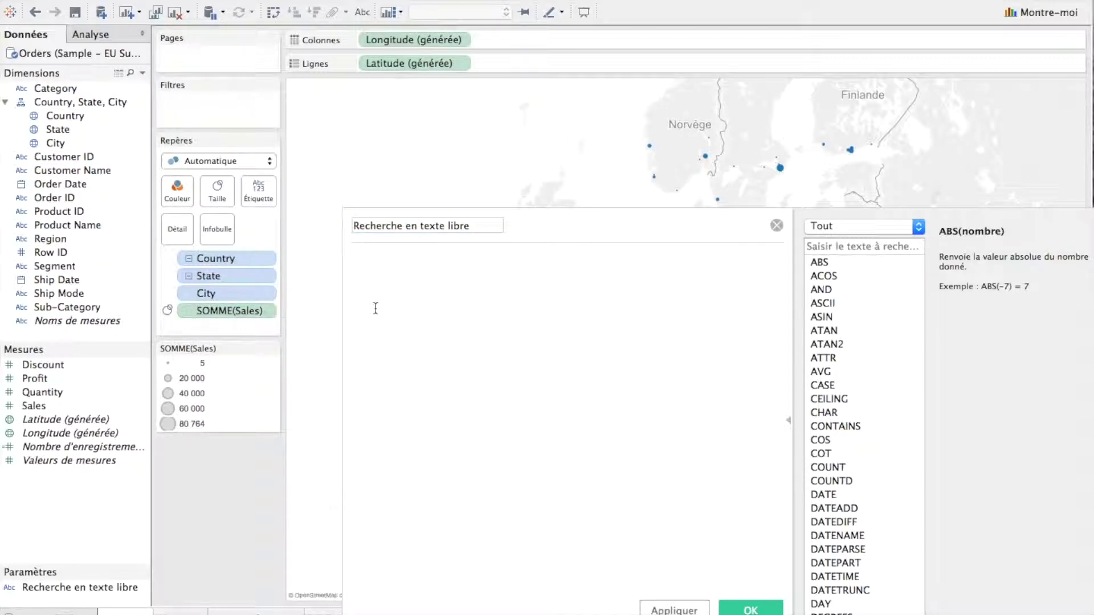
pyautogui.write('CONT')
pyautogui.press('Return')
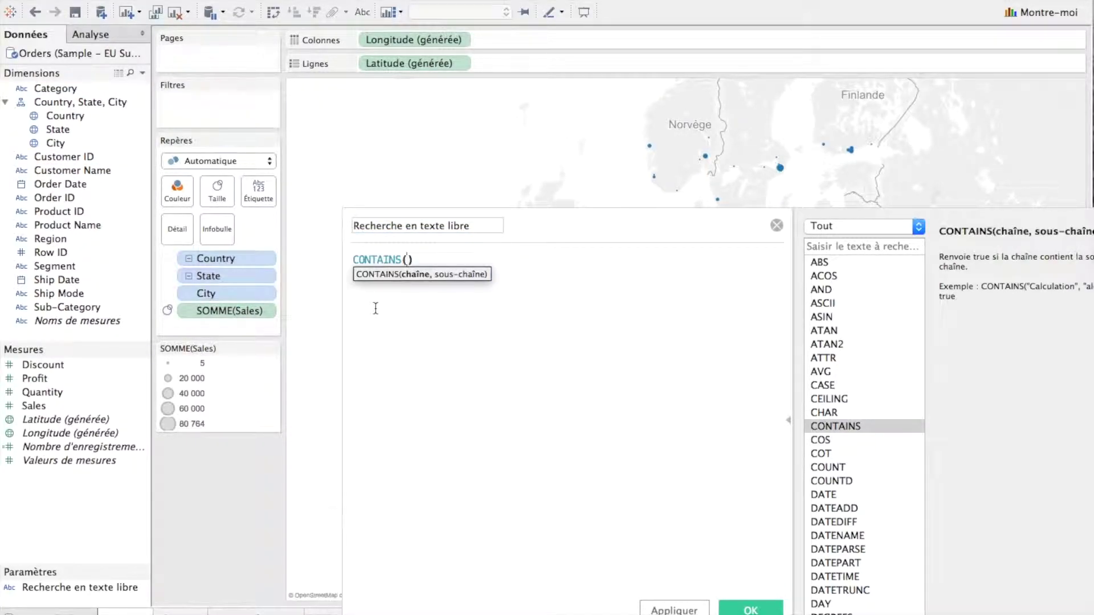
pyautogui.write('lower')
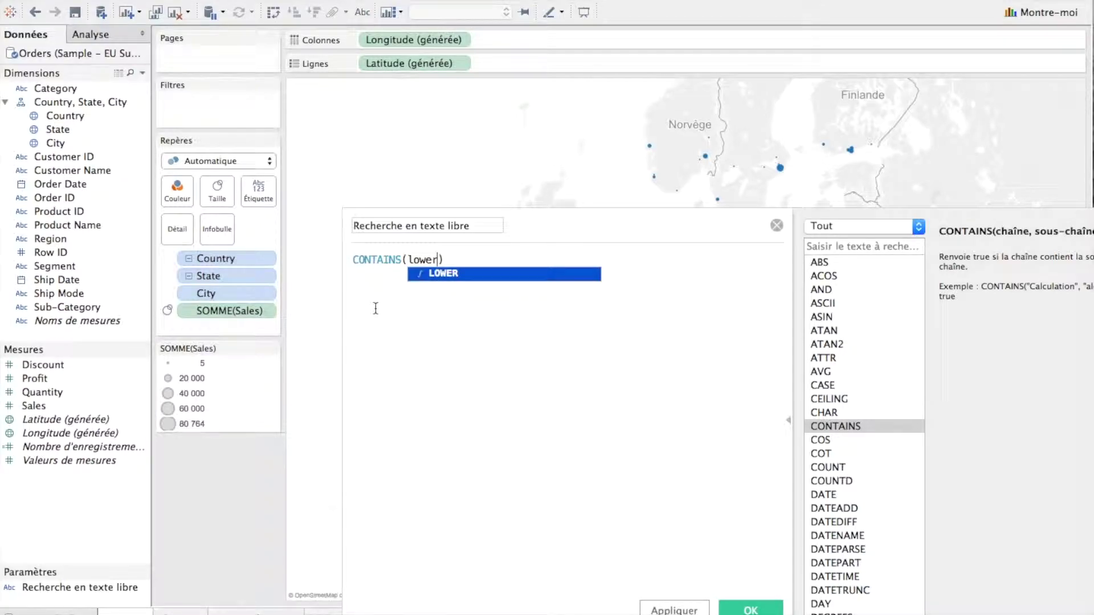
pyautogui.press('Return')
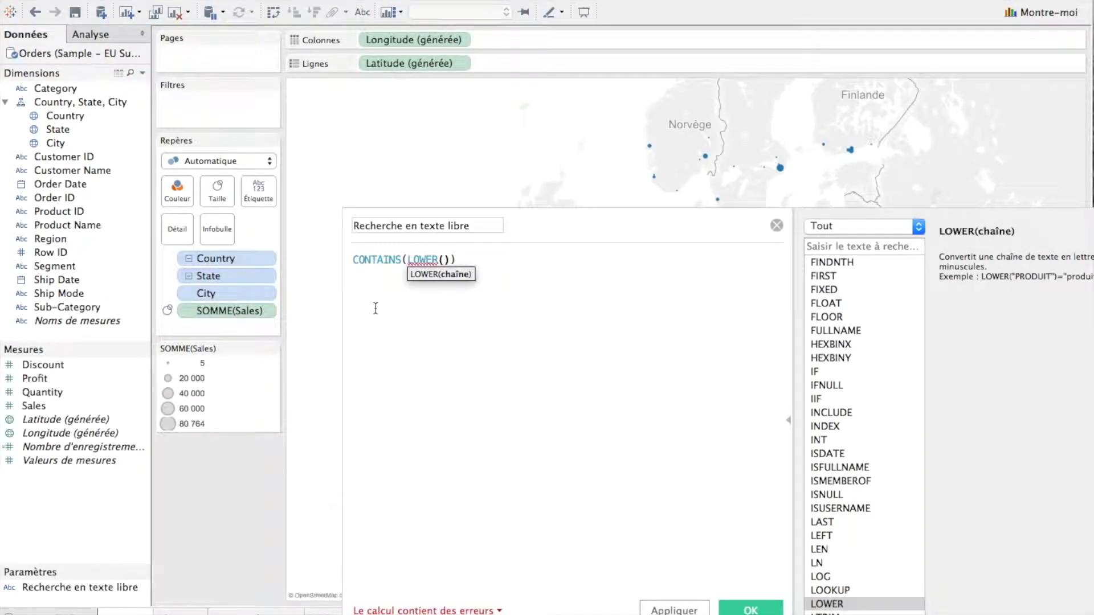
pyautogui.write('[Cit')
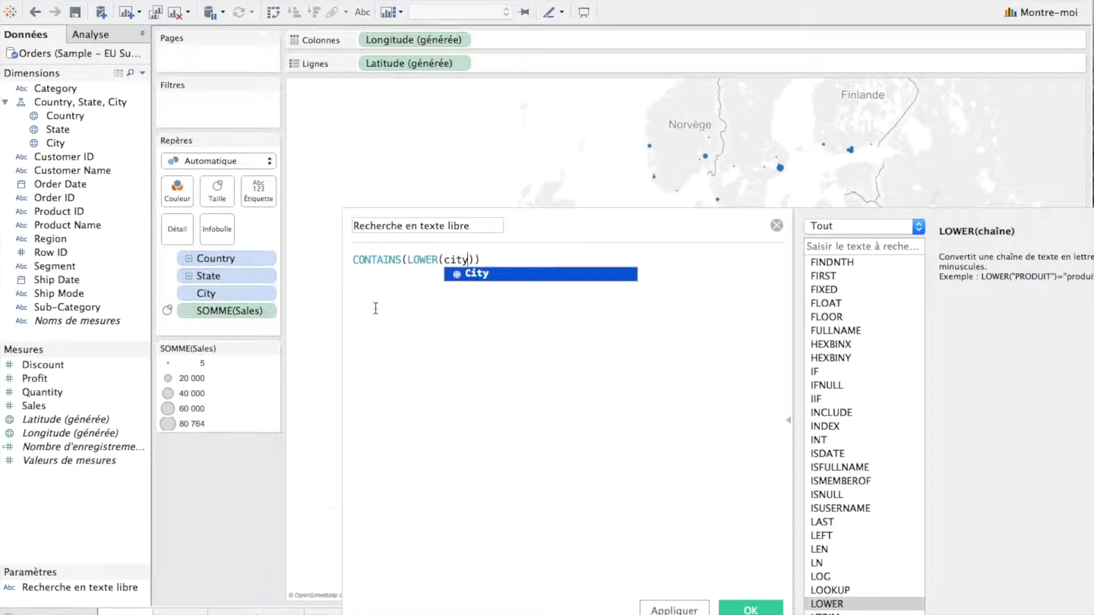
pyautogui.press('Return')
pyautogui.press('Right')
pyautogui.write(',')
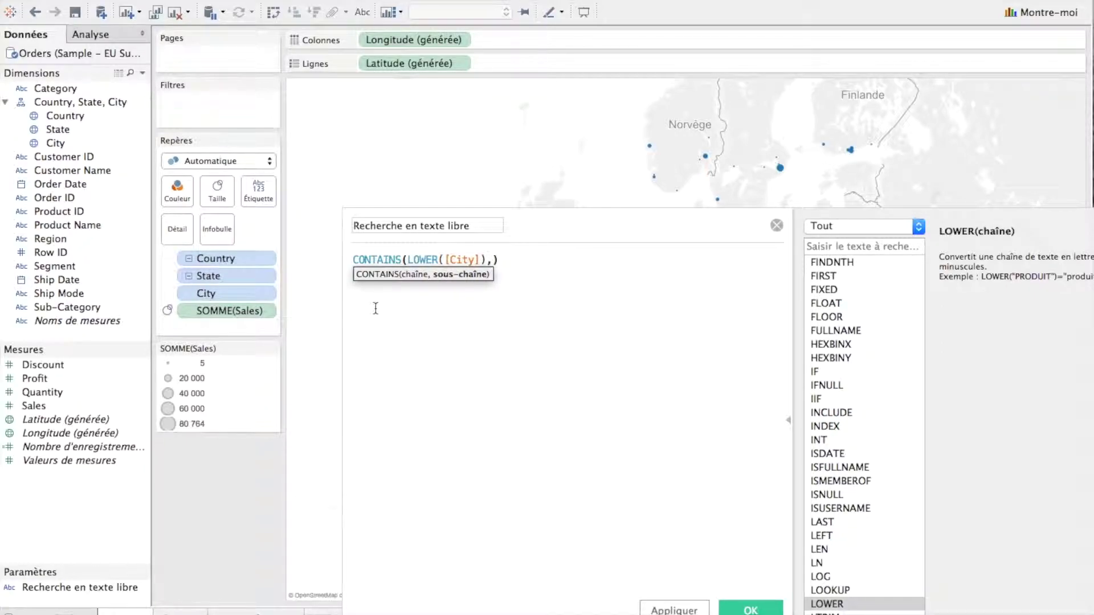
pyautogui.write('lower')
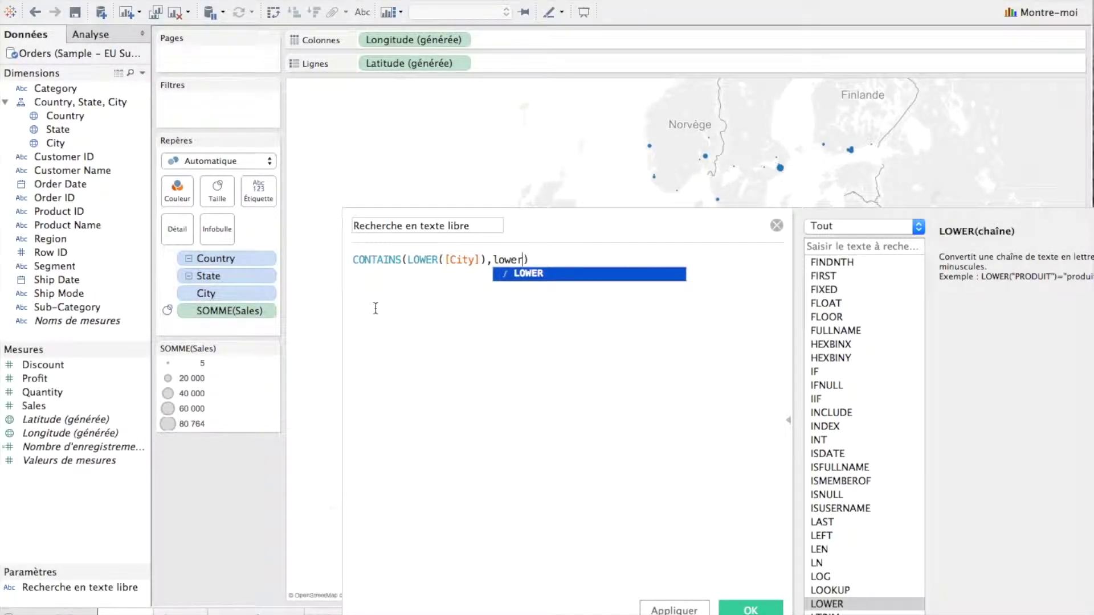
pyautogui.press('Return')
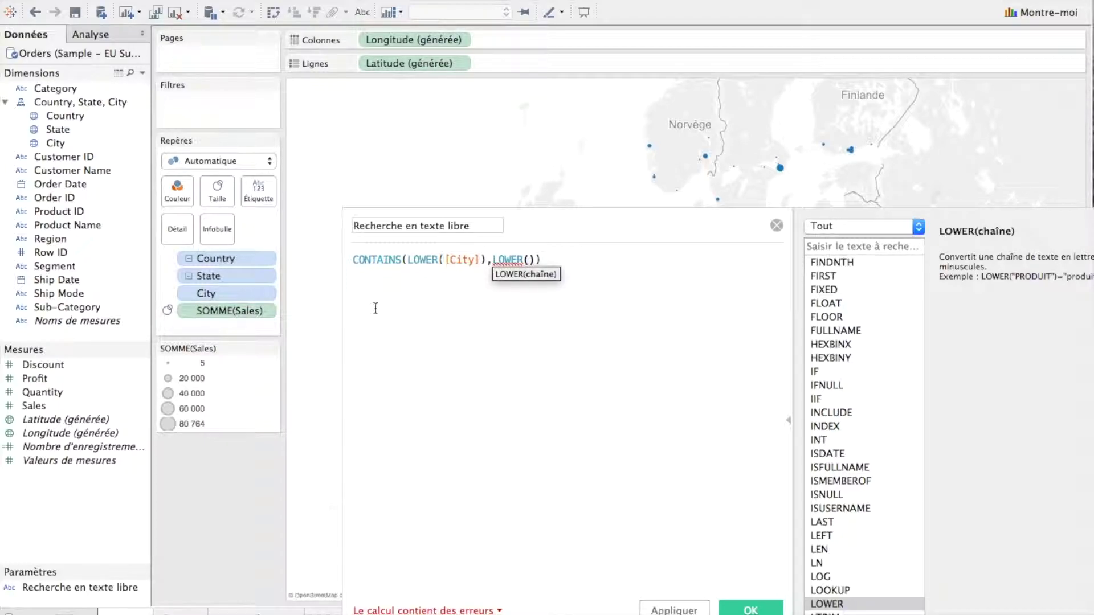
pyautogui.write('rech')
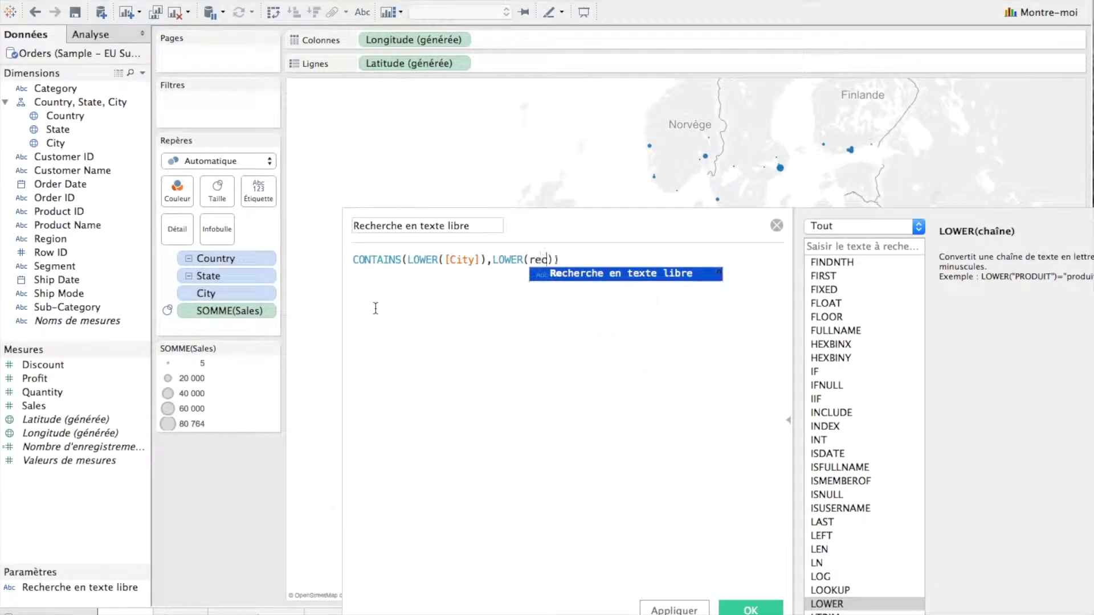
pyautogui.press('Return')
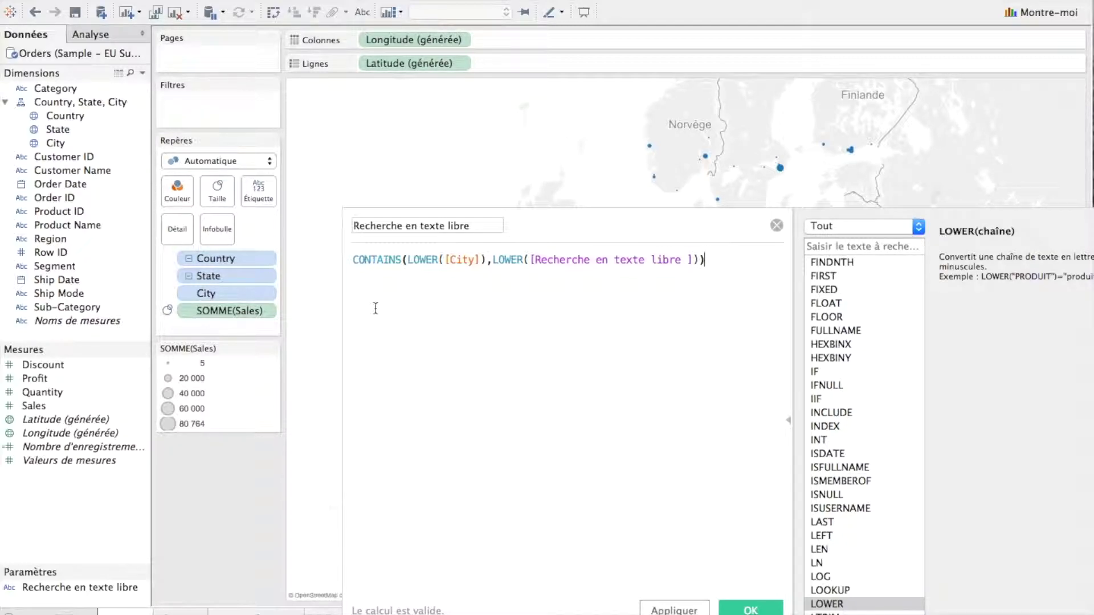
# - Add OR on a new line and duplicate the CONTAINS line with its OR three times below
pyautogui.press('Return')
pyautogui.write('OR')
pyautogui.press('Escape')
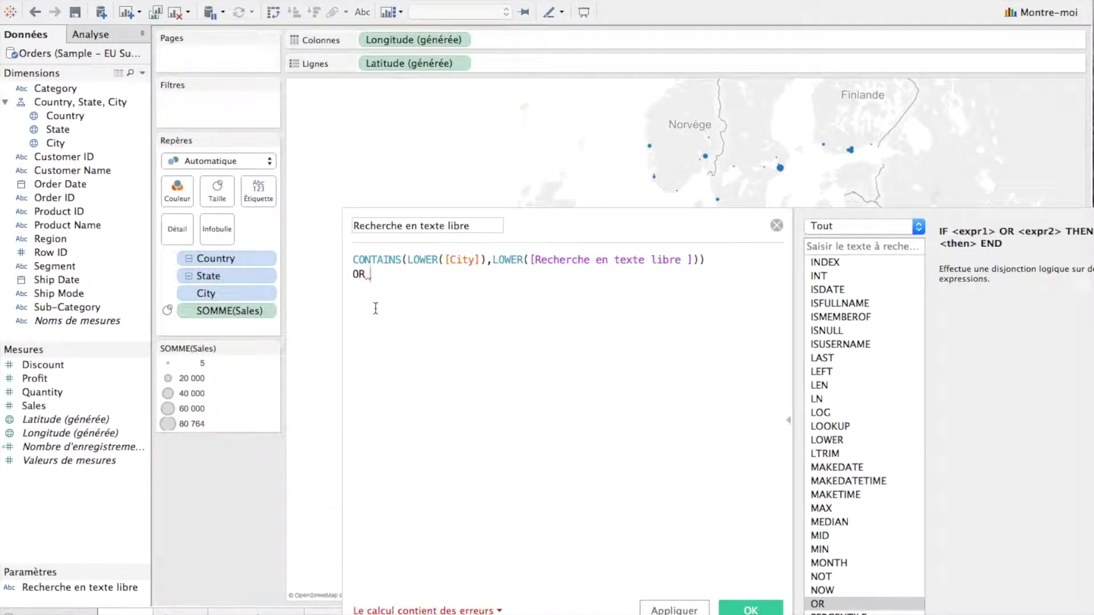
pyautogui.moveTo(370, 276); pyautogui.dragTo(366, 276)
pyautogui.hotkey('ctrl', 'a')
pyautogui.hotkey('ctrl', 'c')
pyautogui.click(377, 273)
pyautogui.press('Return')
pyautogui.hotkey('ctrl', 'v')
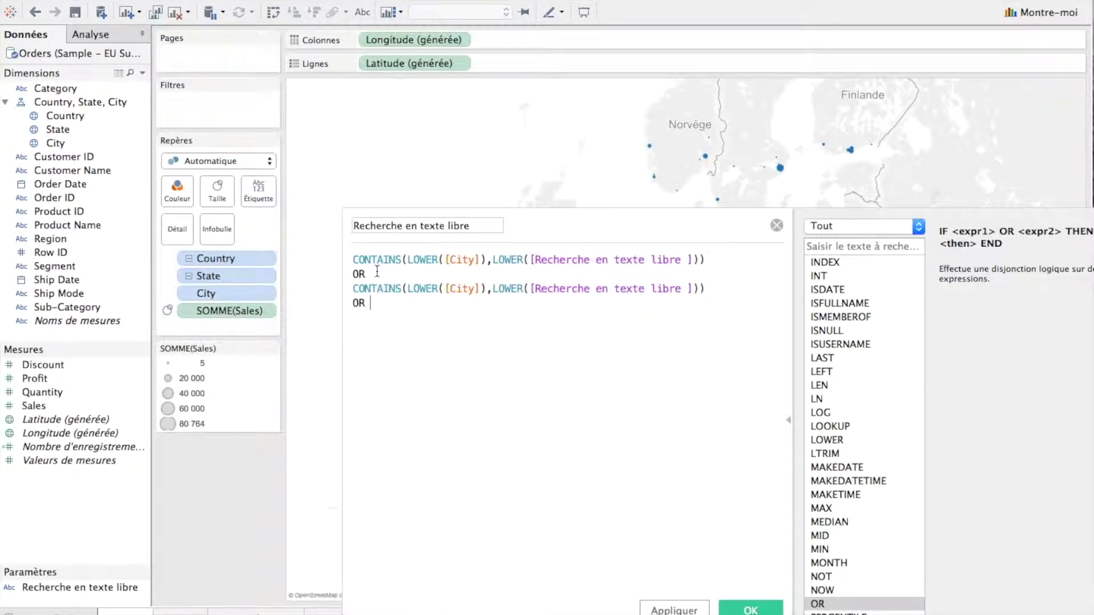
pyautogui.hotkey('ctrl', 'v')
pyautogui.hotkey('ctrl', 'v')
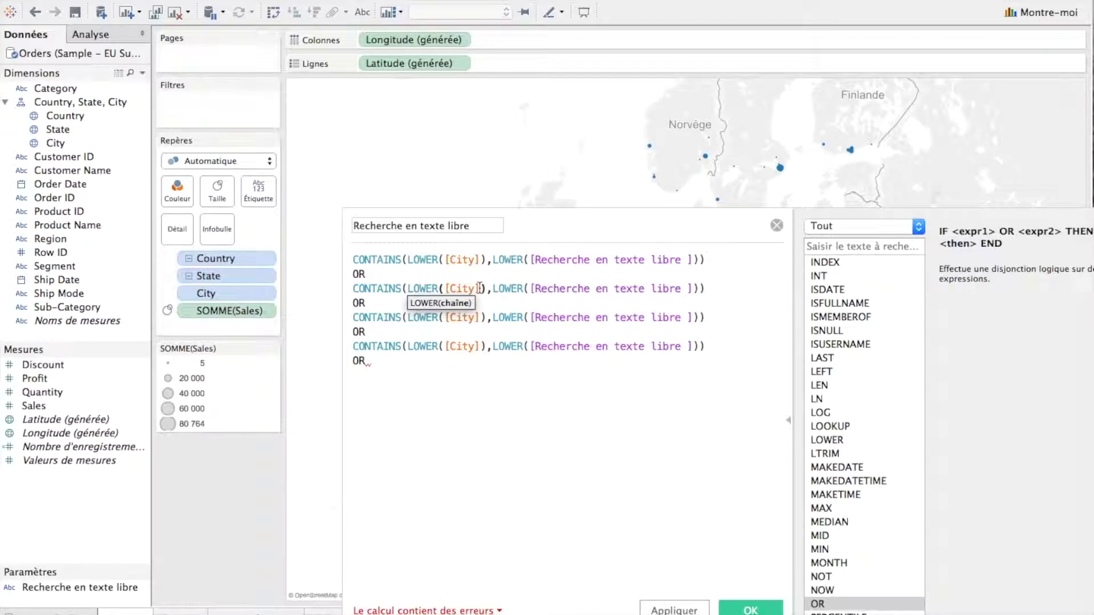
# - Replace [City] with [Customer Name] in the second CONTAINS line
pyautogui.press('BackSpace')
pyautogui.press('BackSpace')
pyautogui.press('BackSpace')
pyautogui.press('BackSpace')
pyautogui.press('BackSpace')
pyautogui.write('custom')
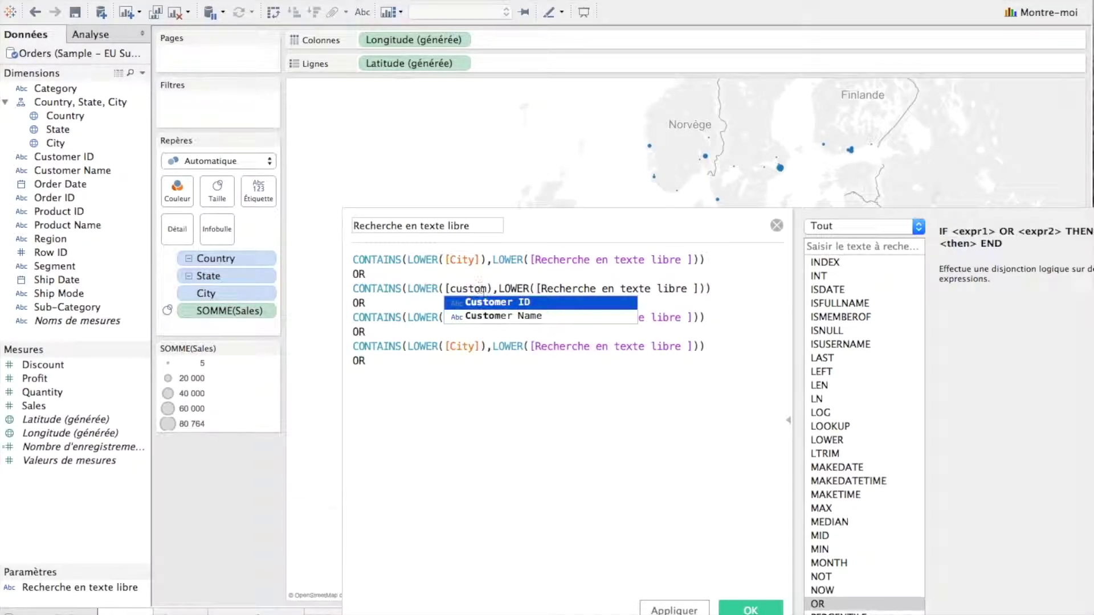
pyautogui.click(485, 316)
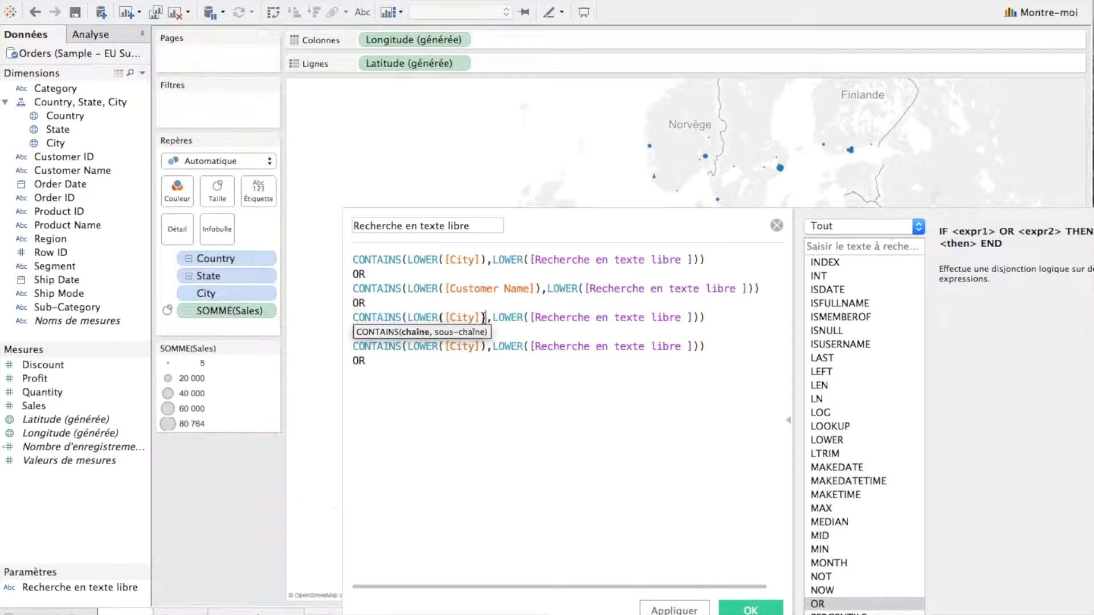
# - Replace [City] with [Product Name] in the third CONTAINS line
pyautogui.press('BackSpace')
pyautogui.press('BackSpace')
pyautogui.press('BackSpace')
pyautogui.press('BackSpace')
pyautogui.press('BackSpace')
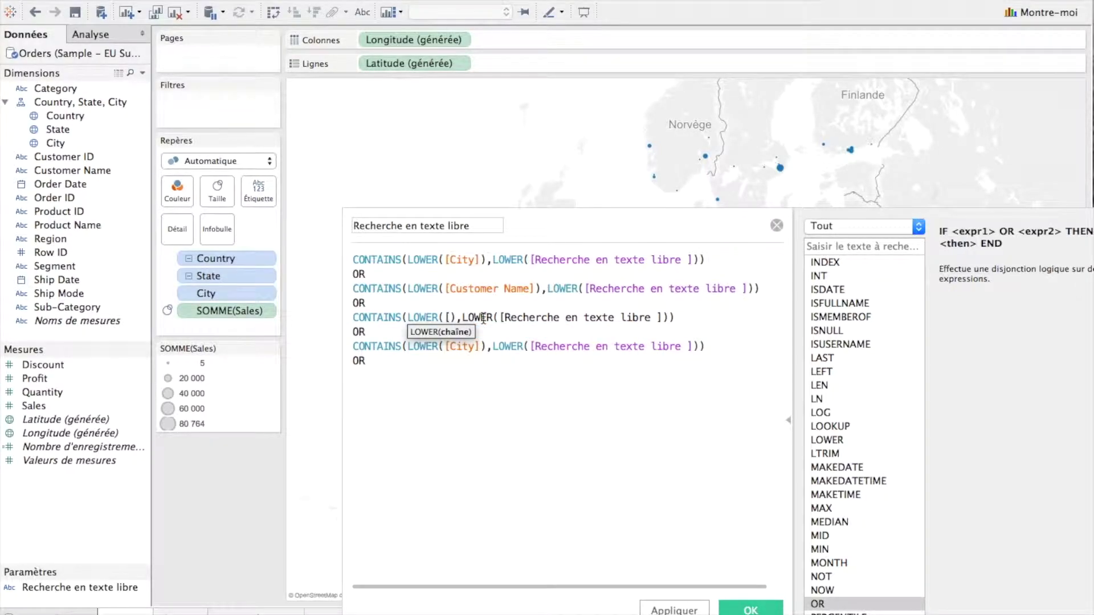
pyautogui.write('prod')
pyautogui.press('Down')
pyautogui.press('Return')
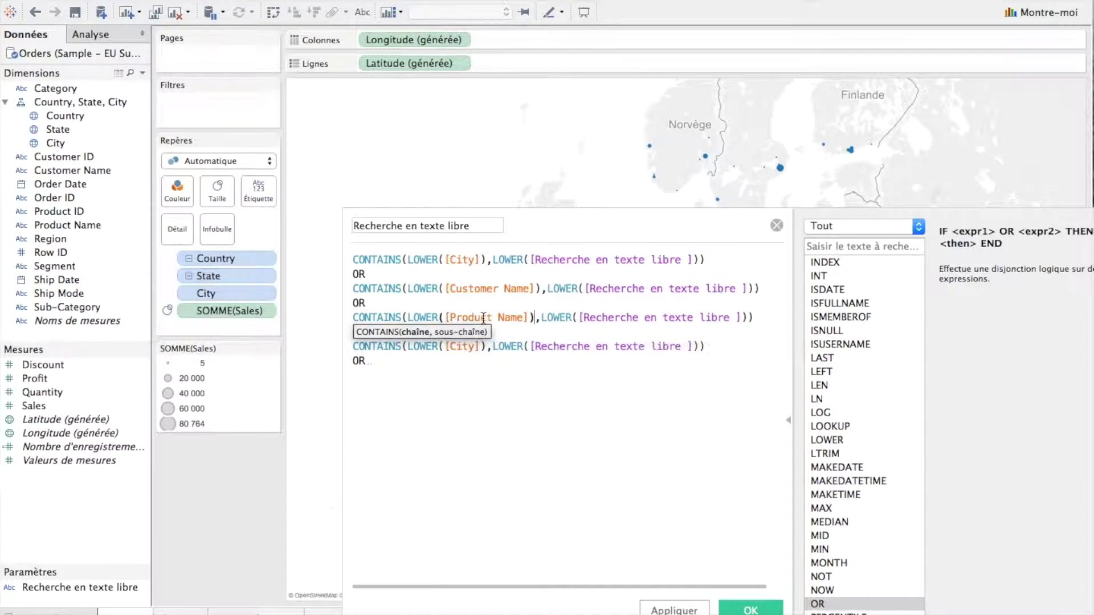
# - Replace [City] with [Sub-Category] in the fourth CONTAINS line
pyautogui.click(484, 346)
pyautogui.press('BackSpace')
pyautogui.press('BackSpace')
pyautogui.press('BackSpace')
pyautogui.press('BackSpace')
pyautogui.press('BackSpace')
pyautogui.press('BackSpace')
pyautogui.write('[su')
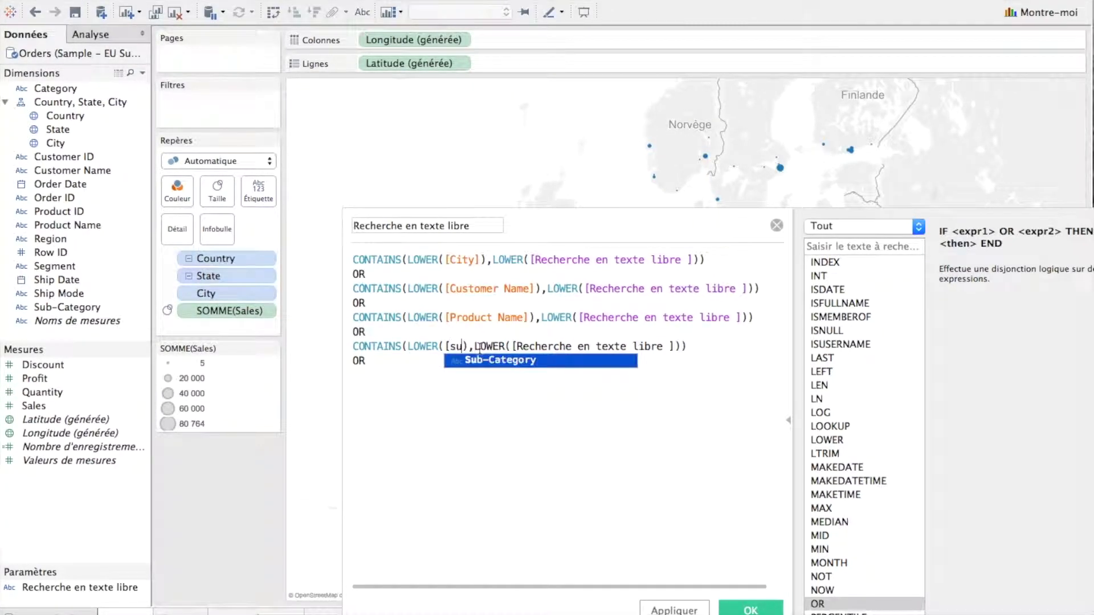
pyautogui.press('Return')
# - Remove the trailing OR at the end of the formula and save the calculated field
pyautogui.click(534, 416)
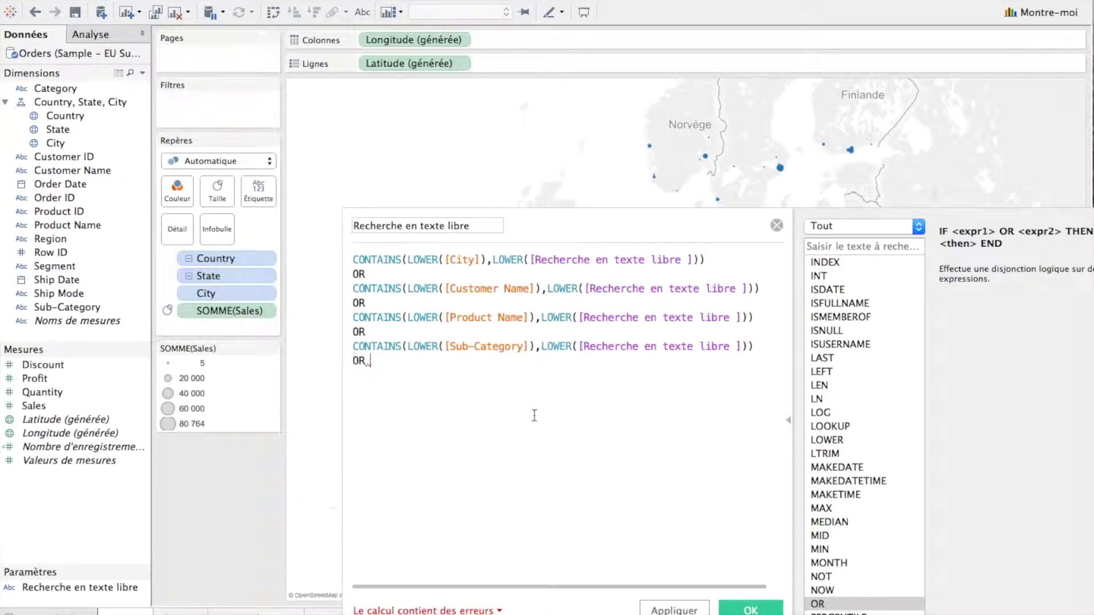
pyautogui.press('BackSpace')
pyautogui.press('BackSpace')
pyautogui.press('BackSpace')
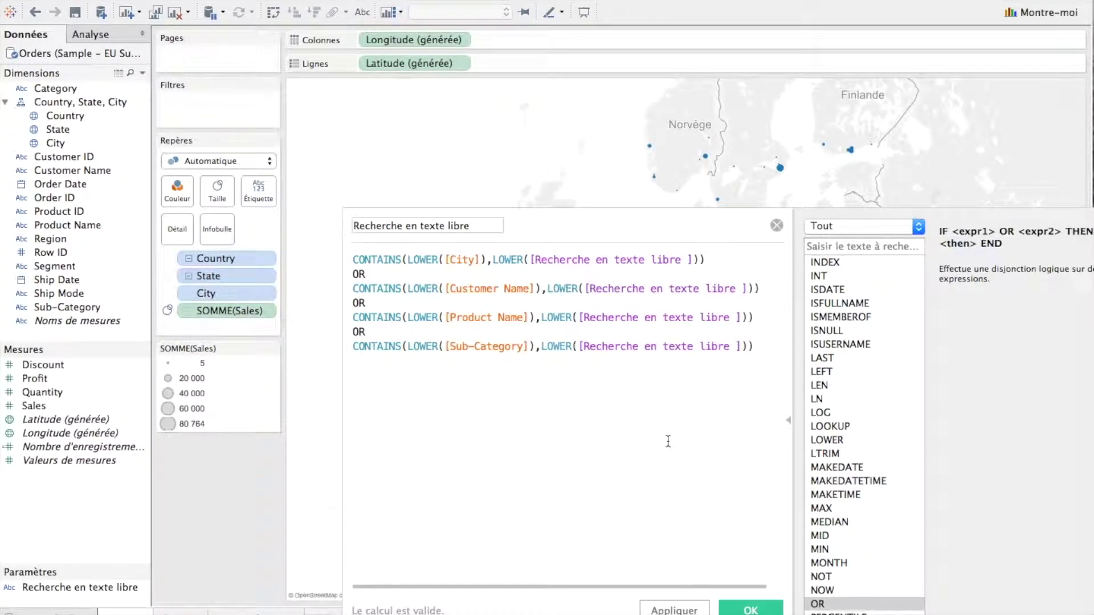
pyautogui.click(735, 607)
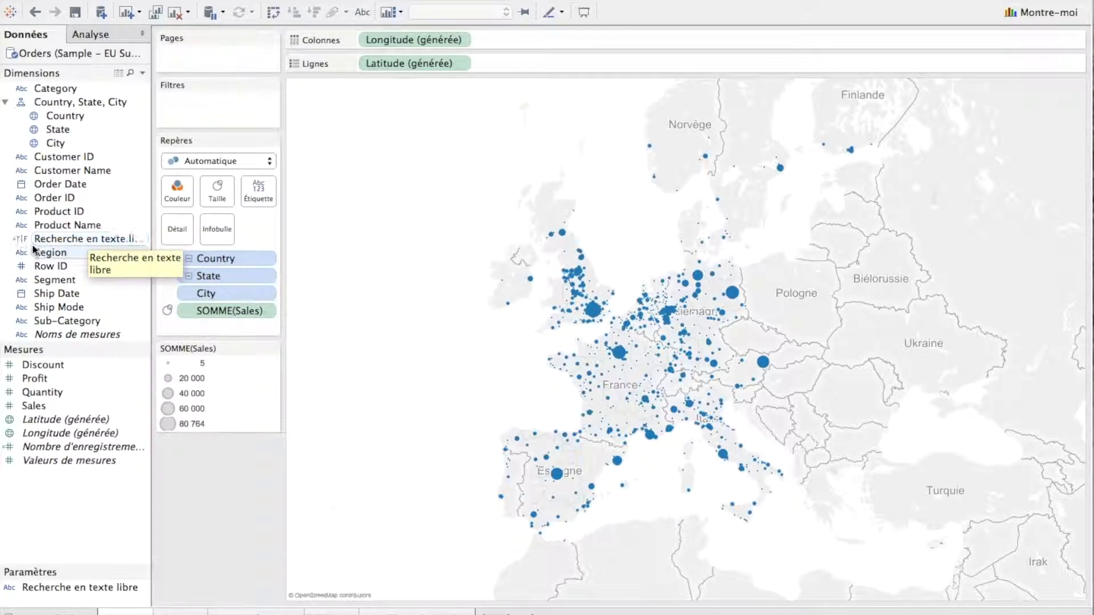
# - Filter the map sheet by the Recherche en texte libre calculated field, keeping only the value Vrai
pyautogui.moveTo(35, 244); pyautogui.dragTo(178, 110)
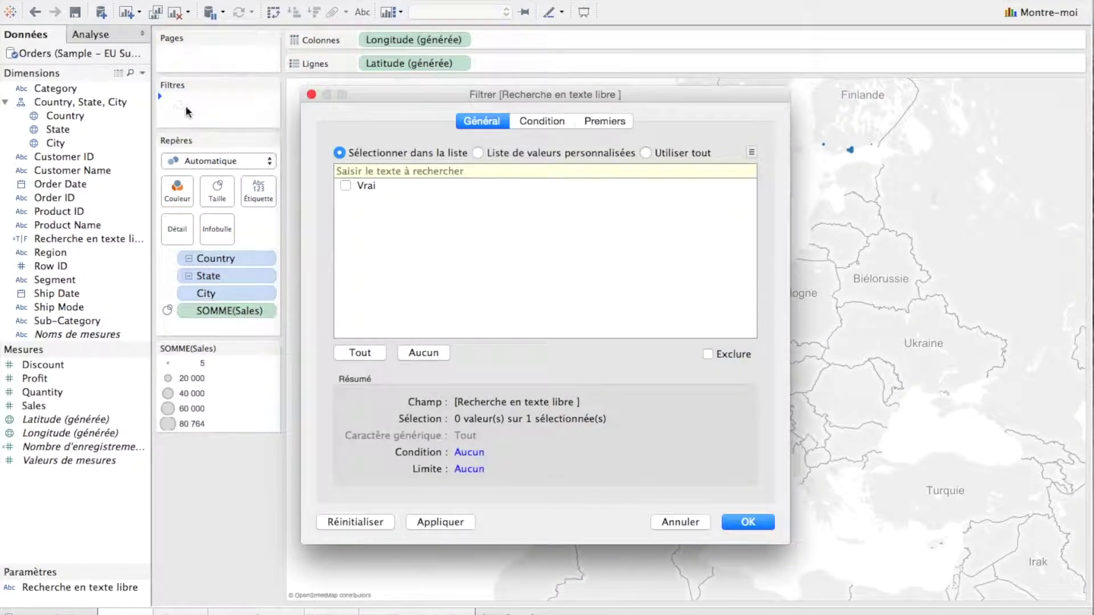
pyautogui.click(346, 186)
pyautogui.click(747, 523)
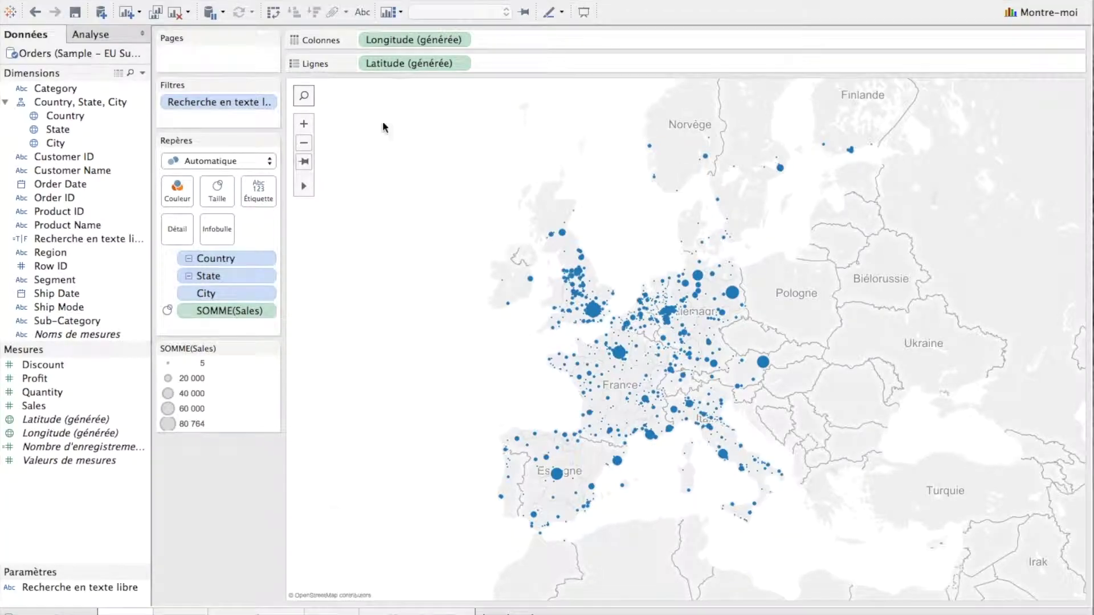
# - Apply the Recherche en texte libre filter to all worksheets using this data source and return to the dashboard
pyautogui.rightClick(254, 113)
pyautogui.moveTo(302, 181)
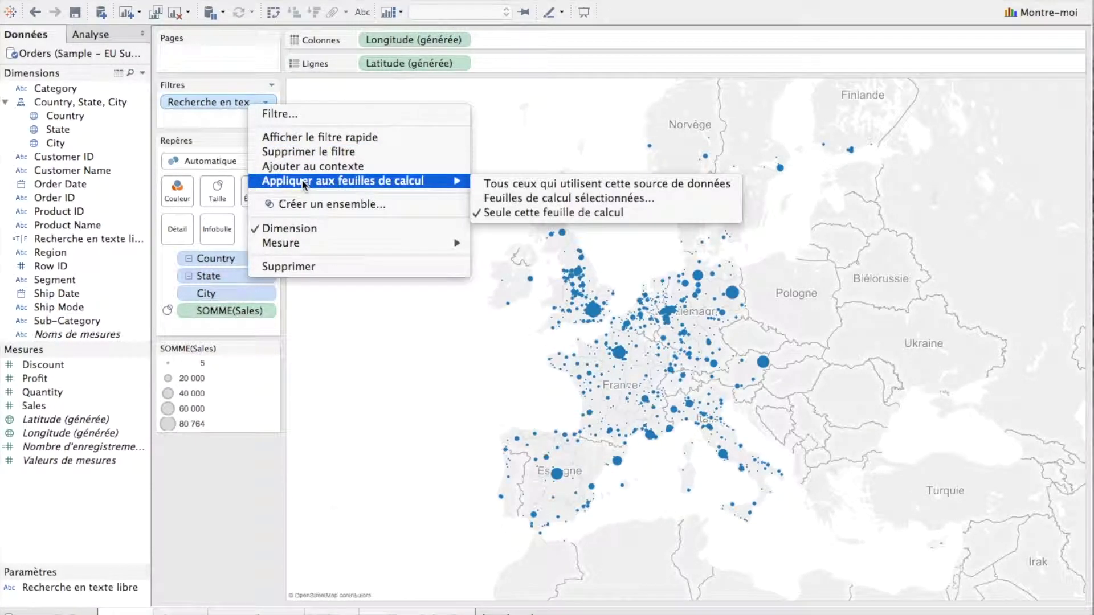
pyautogui.click(508, 187)
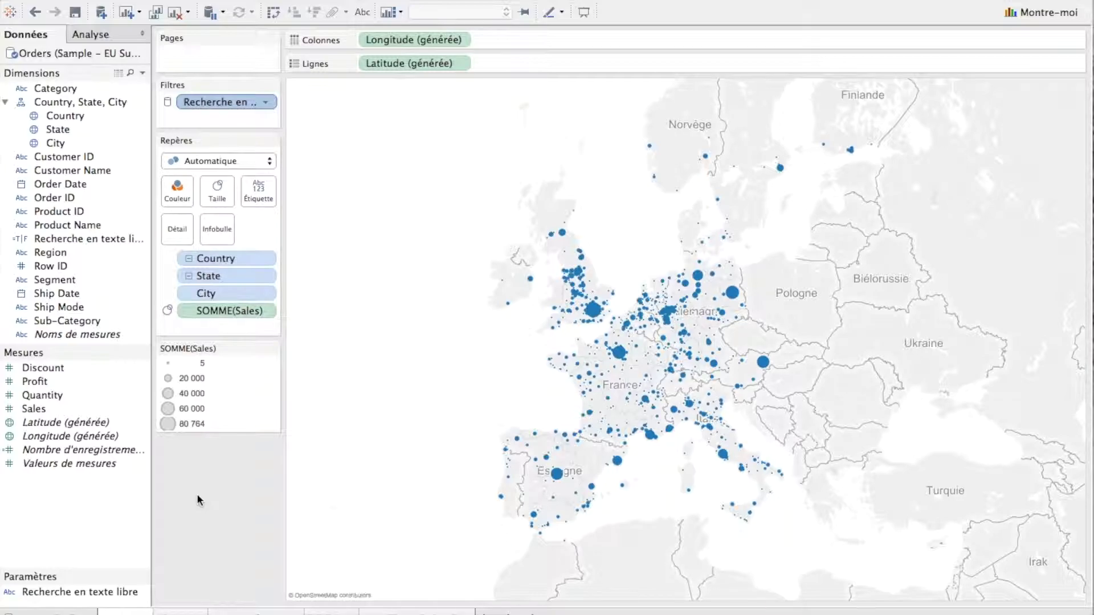
pyautogui.click(394, 612)
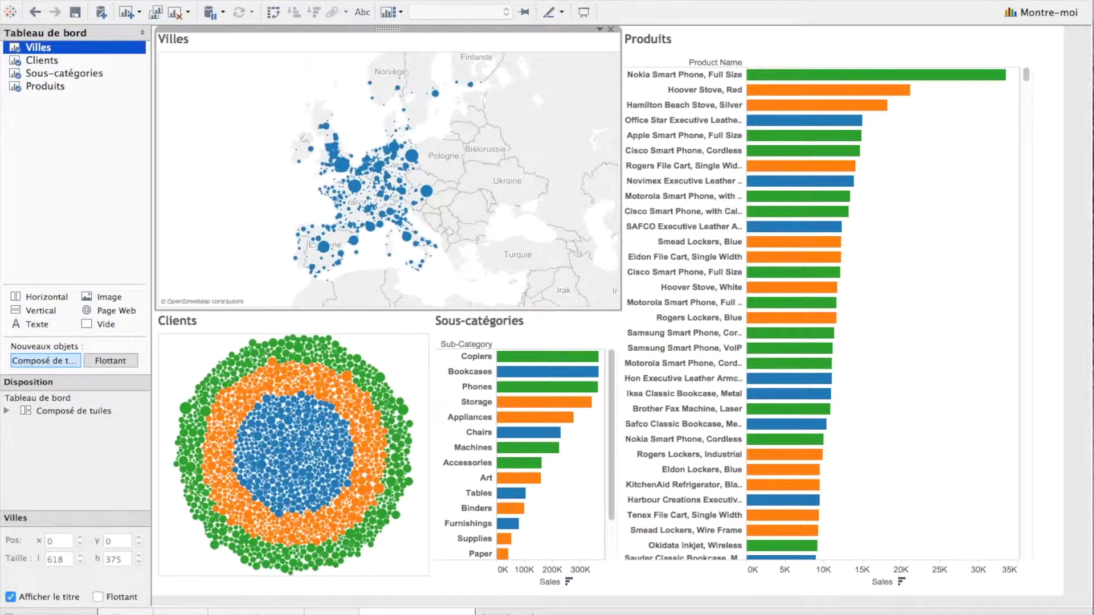
# - Show the Recherche en texte libre parameter on the dashboard and place it across the full width above all sheets
pyautogui.moveTo(442, 203)
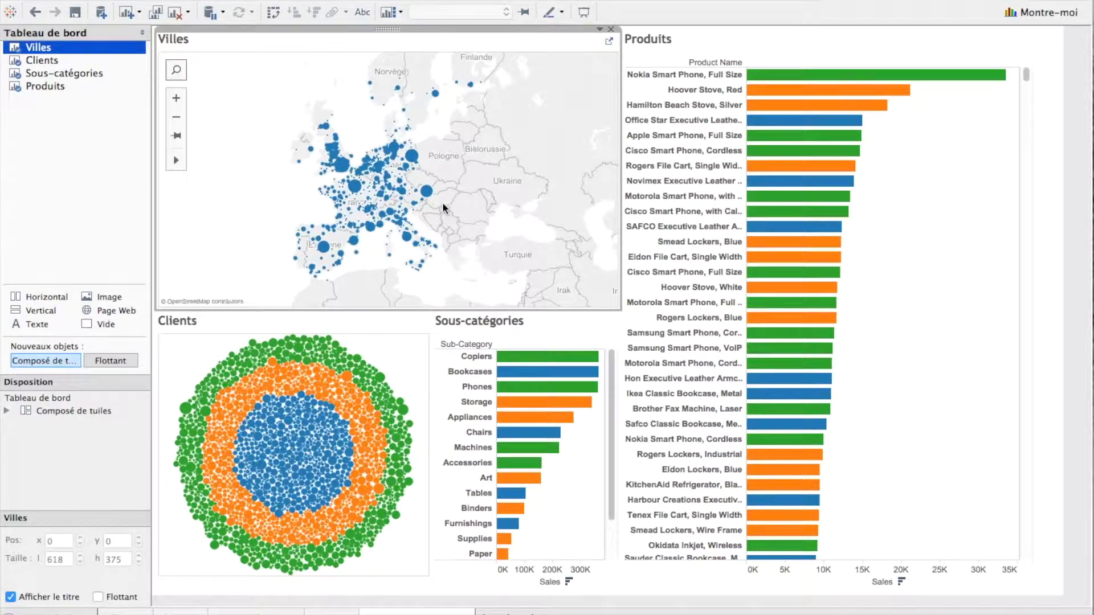
pyautogui.click(600, 28)
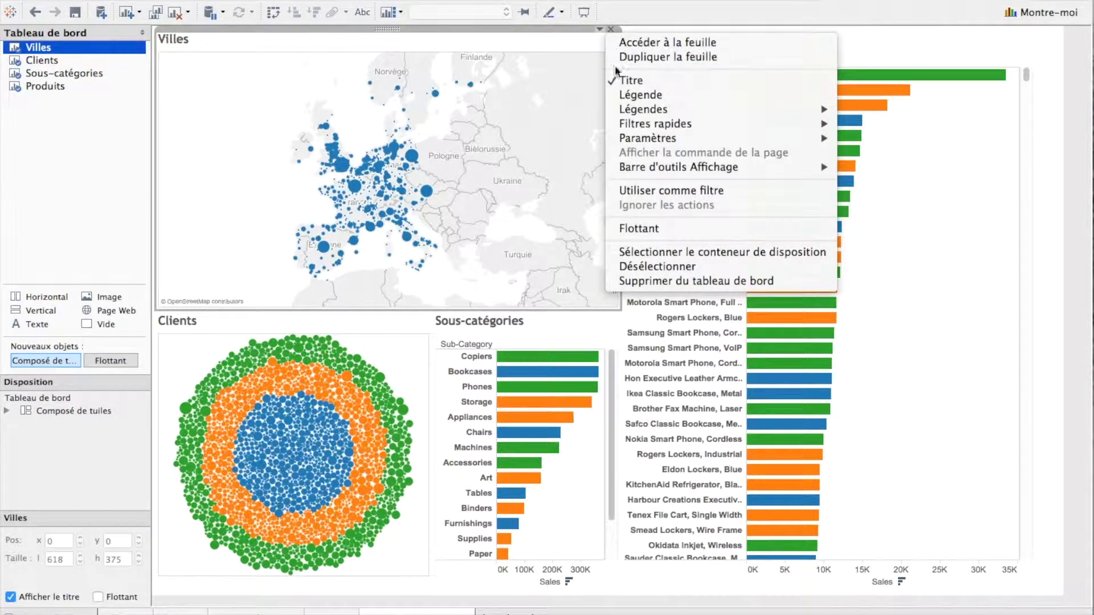
pyautogui.moveTo(634, 139)
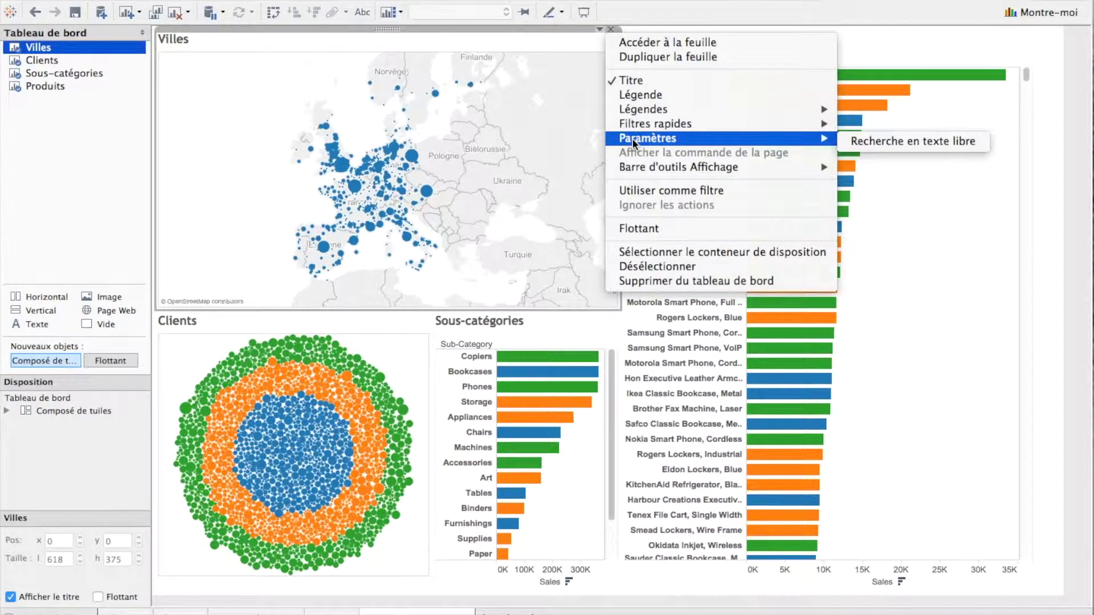
pyautogui.click(887, 141)
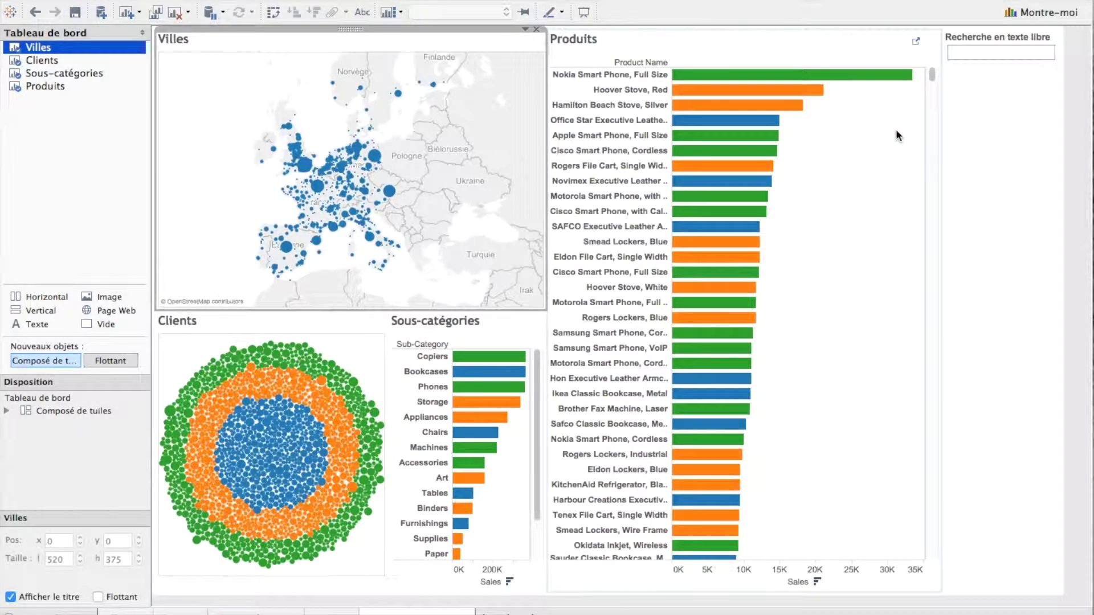
pyautogui.click(975, 36)
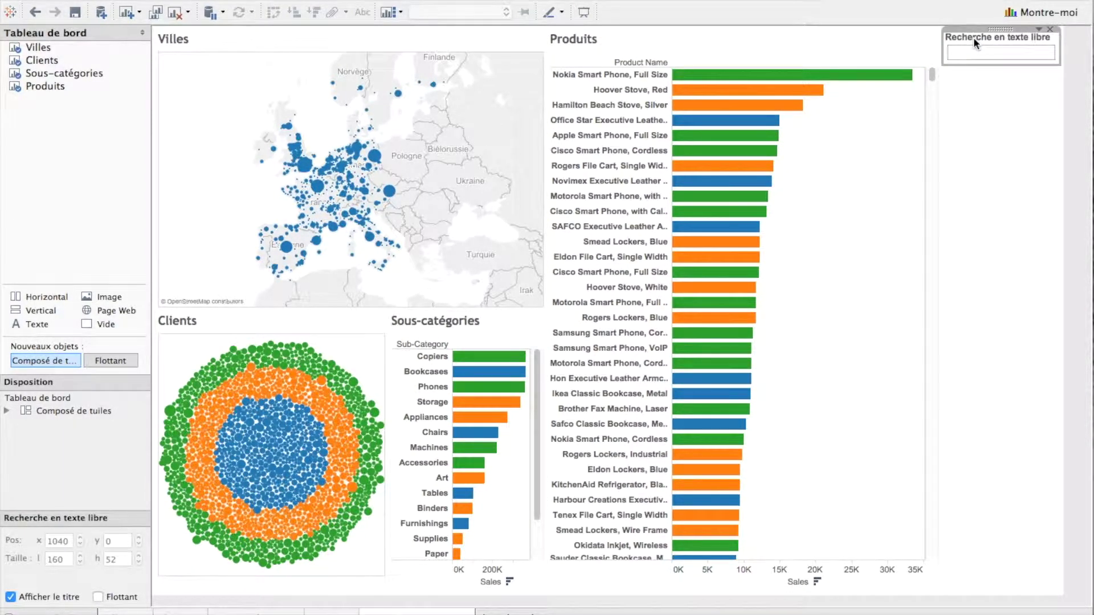
pyautogui.moveTo(995, 28); pyautogui.dragTo(480, 26)
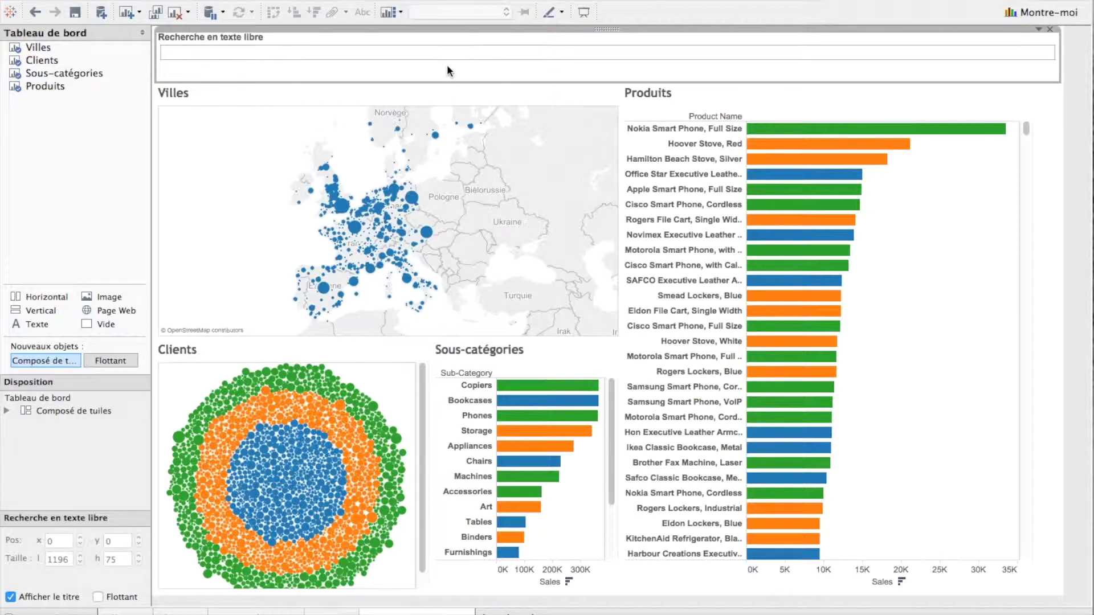
# - Search the dashboard for "Lond" and examine the filtered customers and products
pyautogui.moveTo(343, 211)
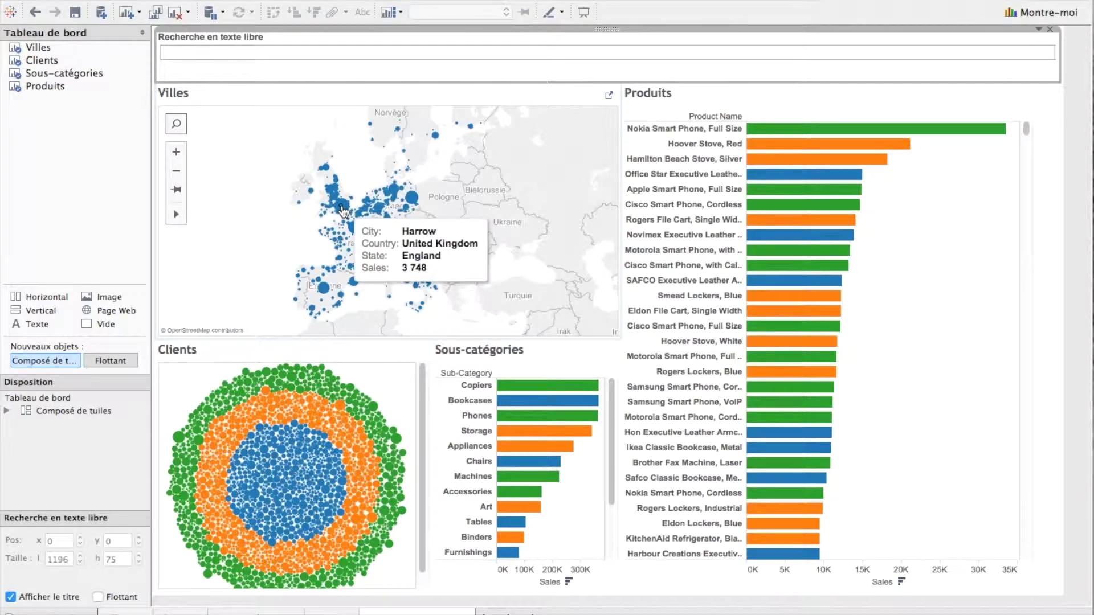
pyautogui.click(323, 49)
pyautogui.write('L')
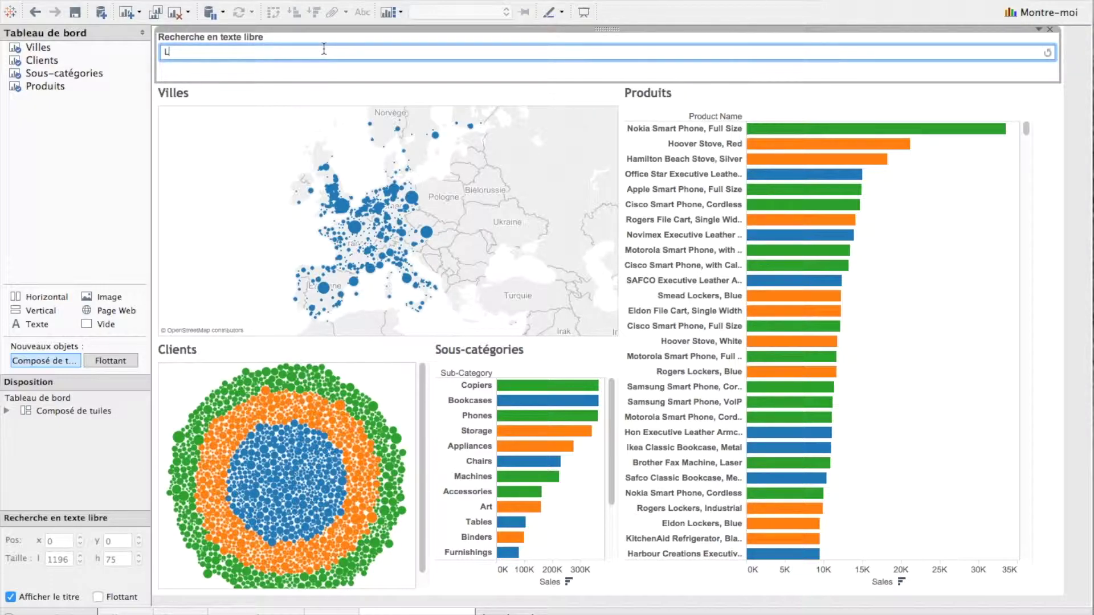
pyautogui.write('ond')
pyautogui.press('Return')
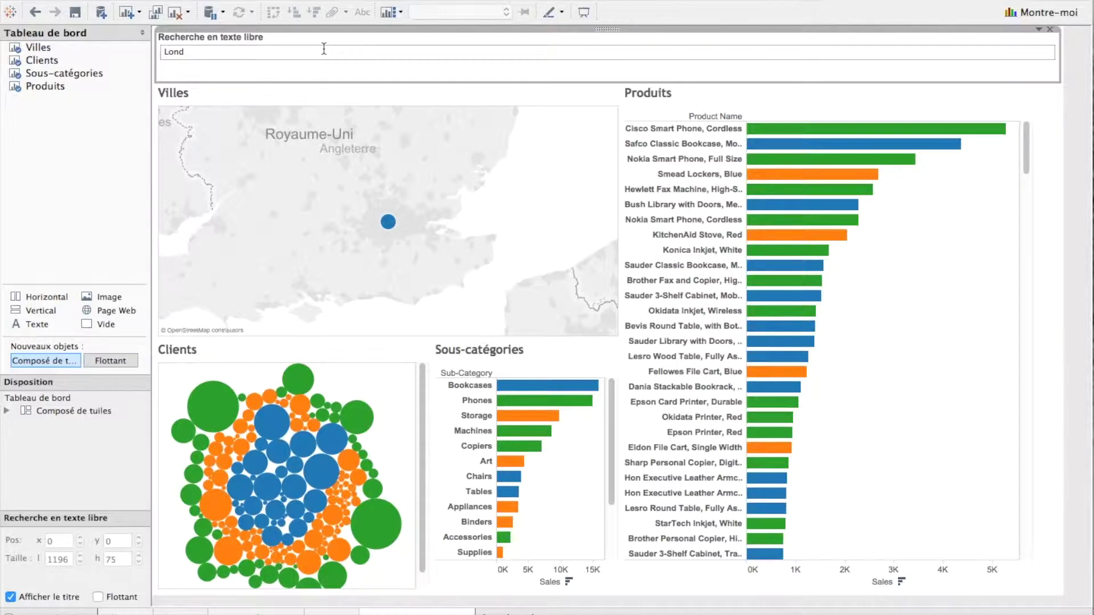
pyautogui.moveTo(247, 416)
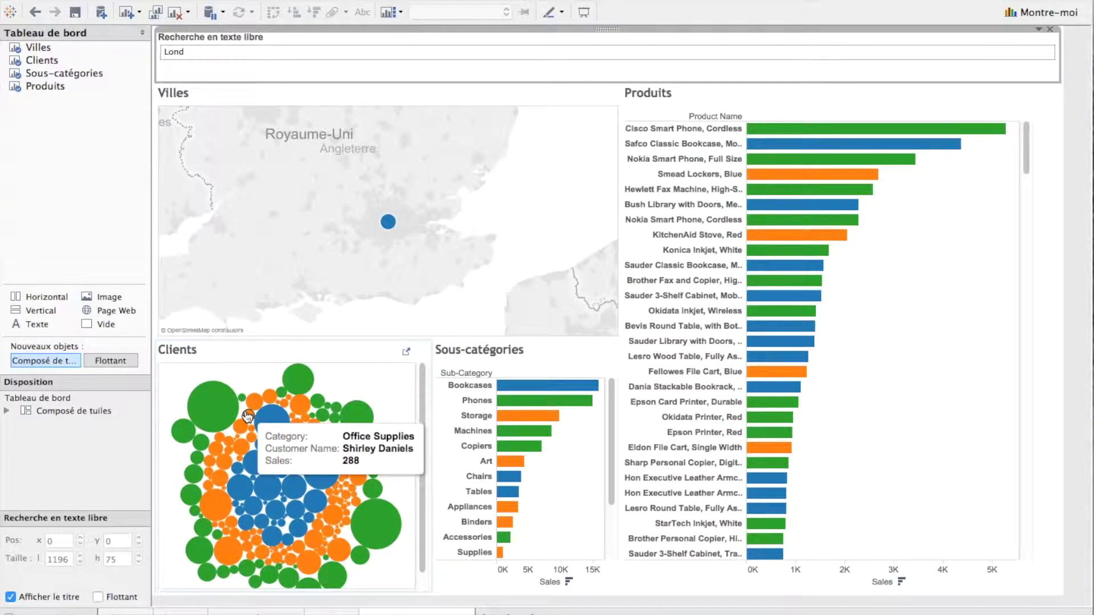
pyautogui.moveTo(353, 427)
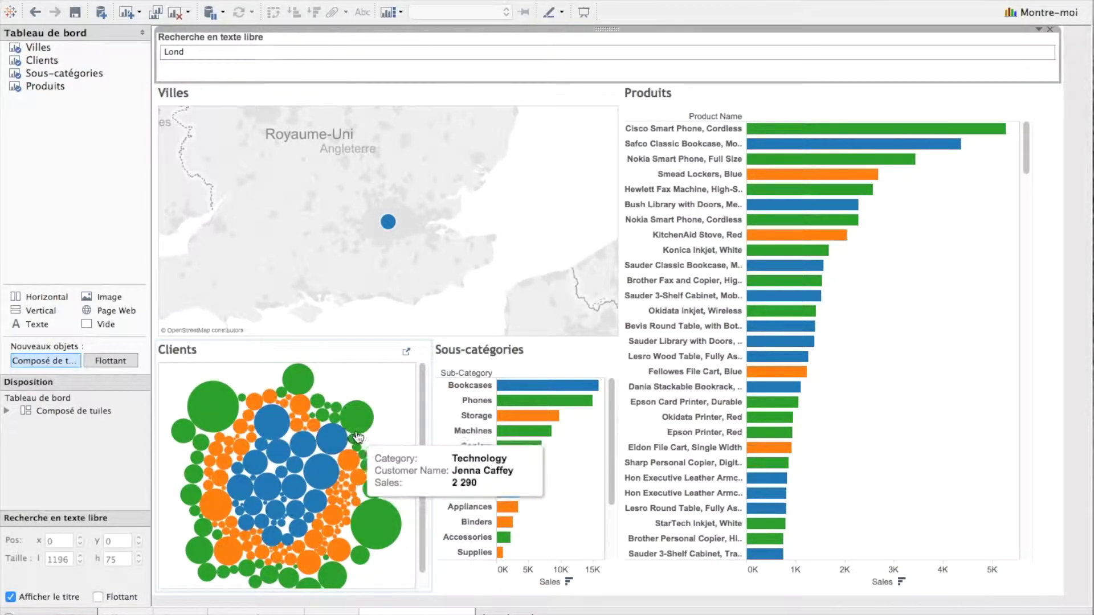
pyautogui.moveTo(762, 213)
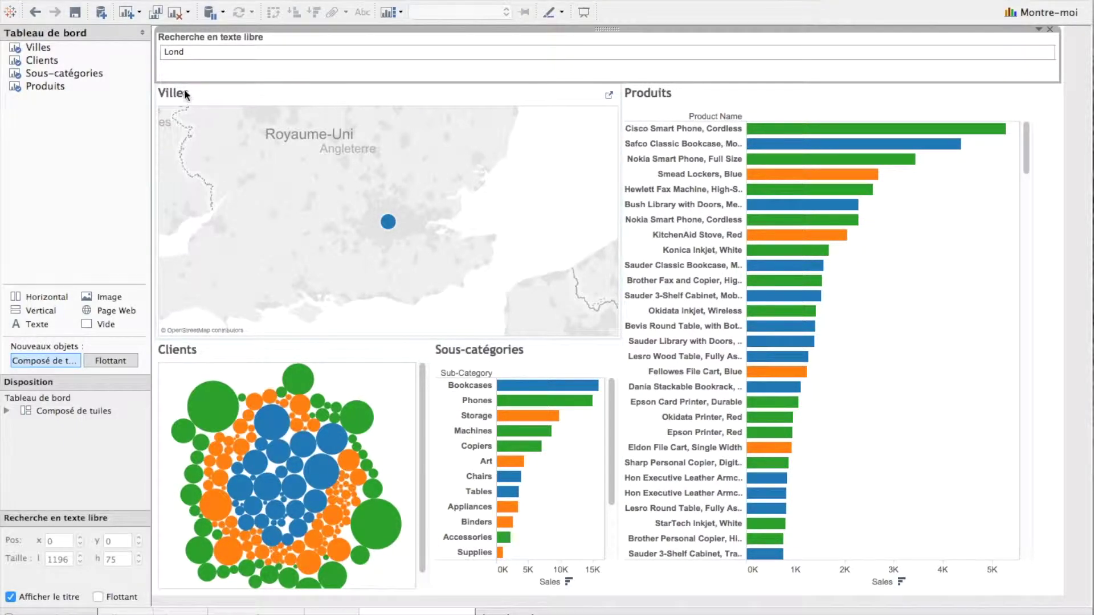
# - Repeat the city search in lowercase with "lond" to test case insensitivity
pyautogui.doubleClick(167, 50)
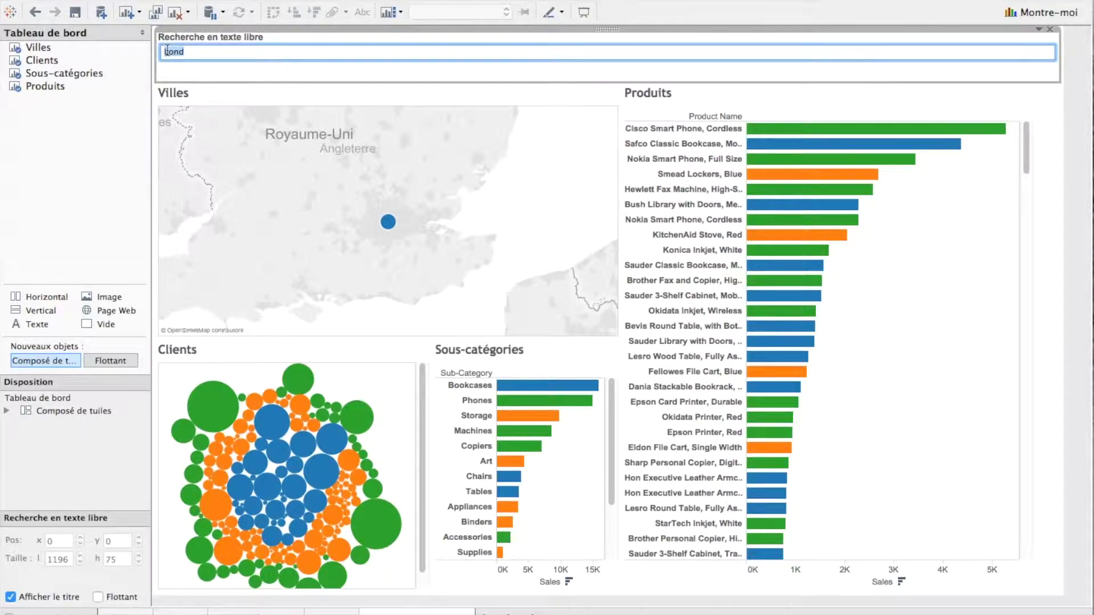
pyautogui.write('lon')
pyautogui.write('d')
pyautogui.press('Return')
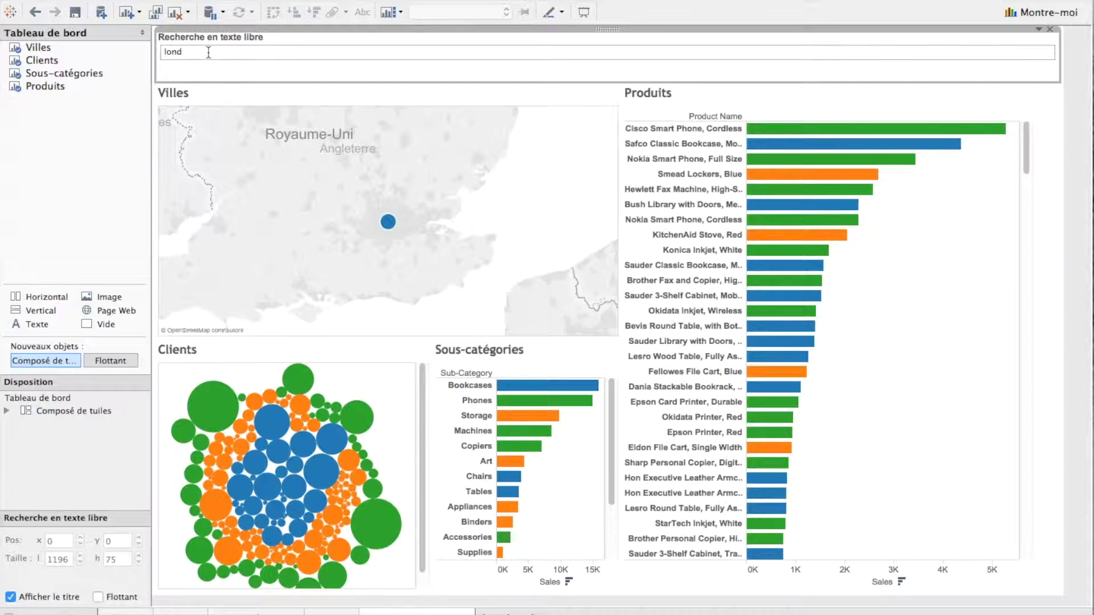
# - Clear the free-text search so the dashboard is unfiltered
pyautogui.click(209, 52)
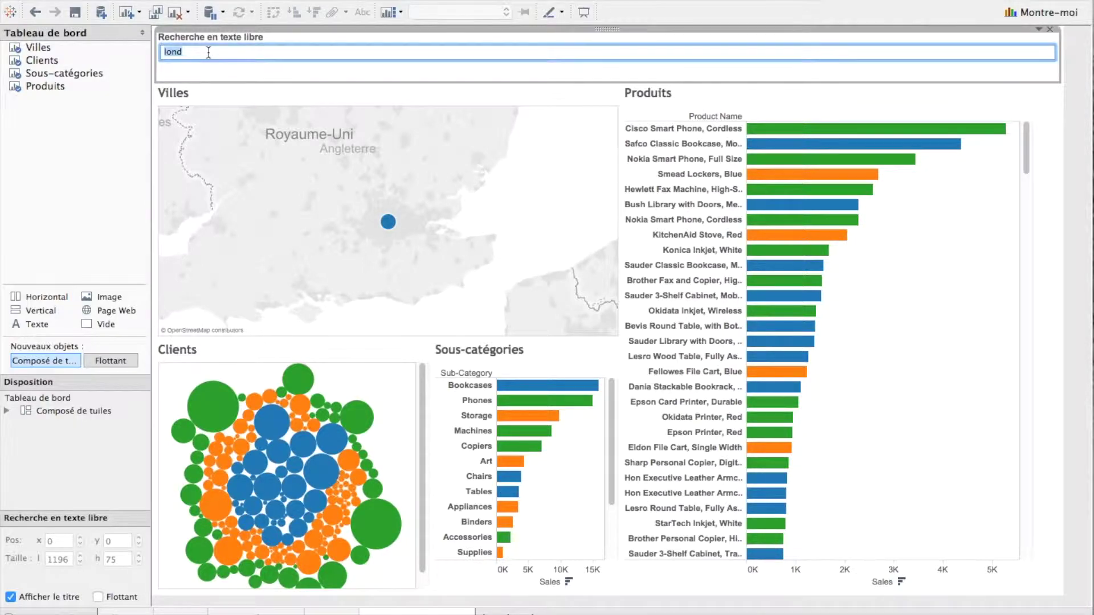
pyautogui.press('BackSpace')
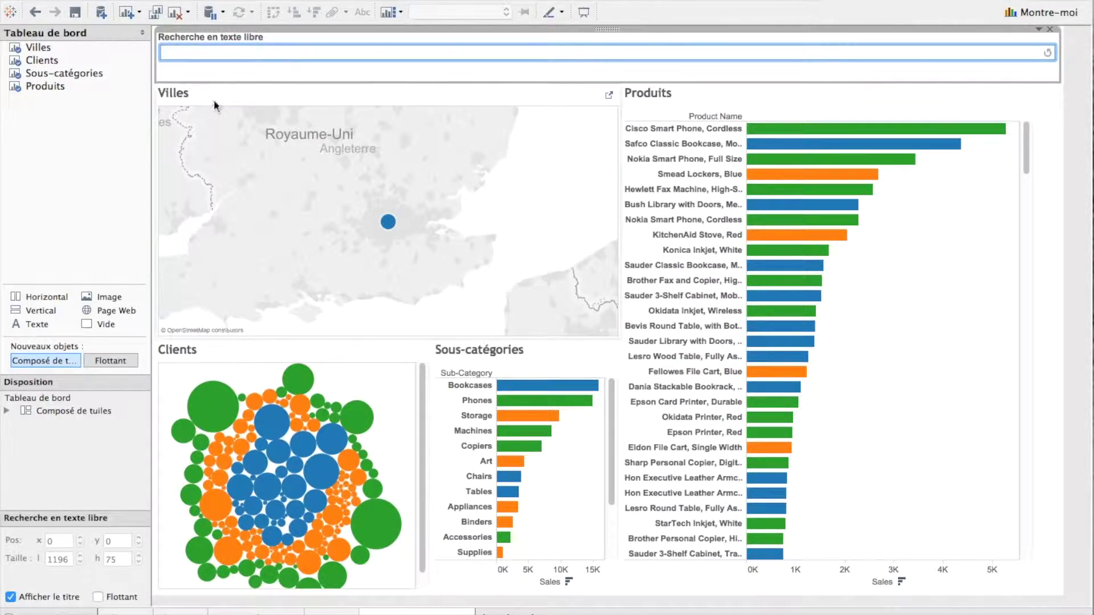
pyautogui.press('Return')
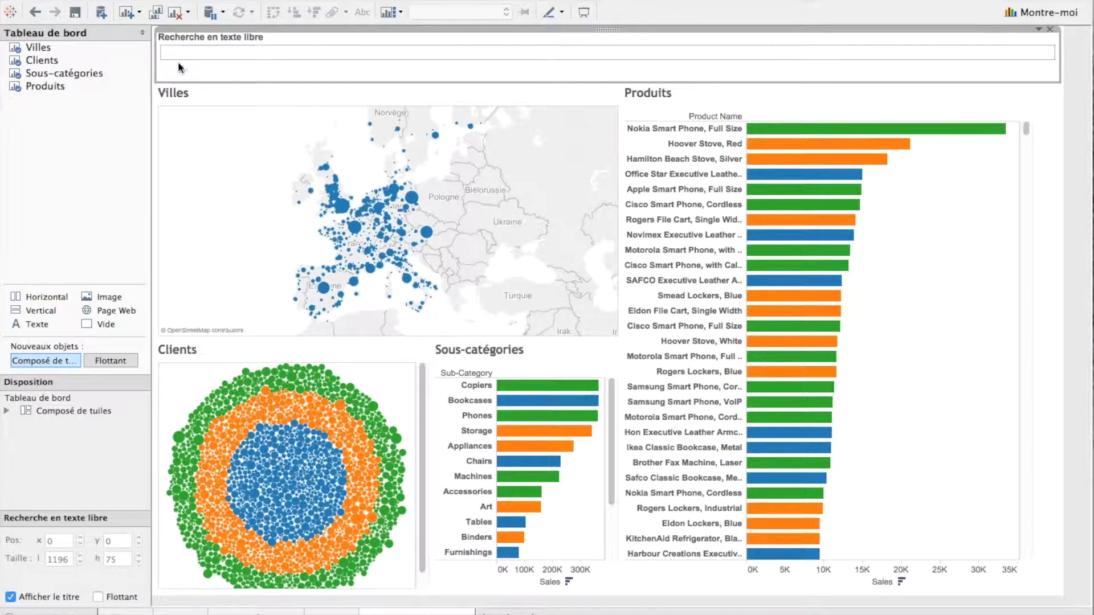
# - Search the dashboard for a customer's first name and examine the matching customers and their products
pyautogui.moveTo(180, 439)
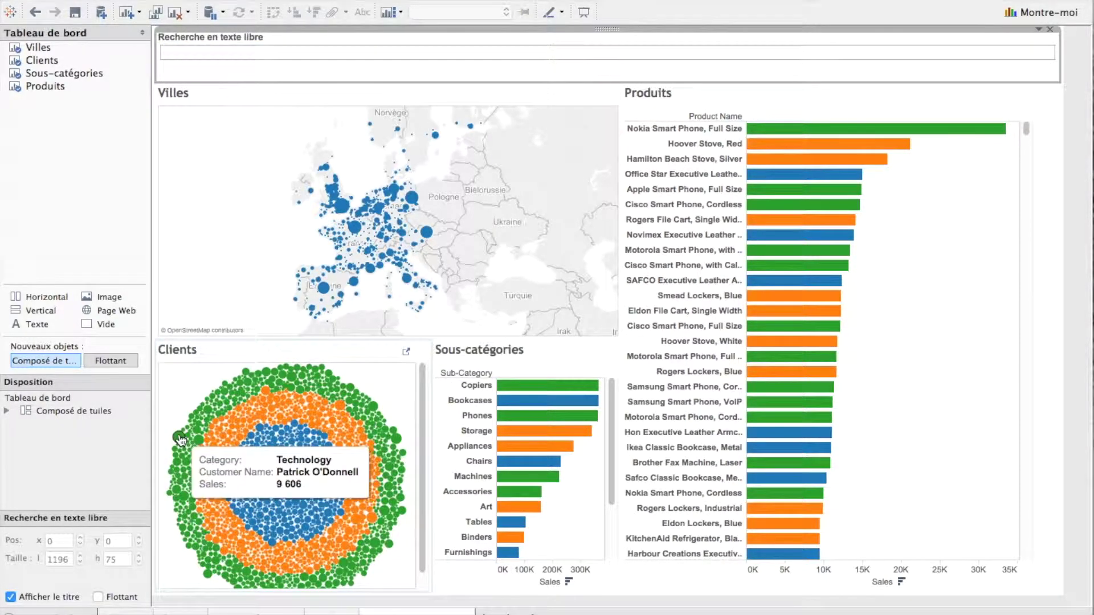
pyautogui.click(290, 59)
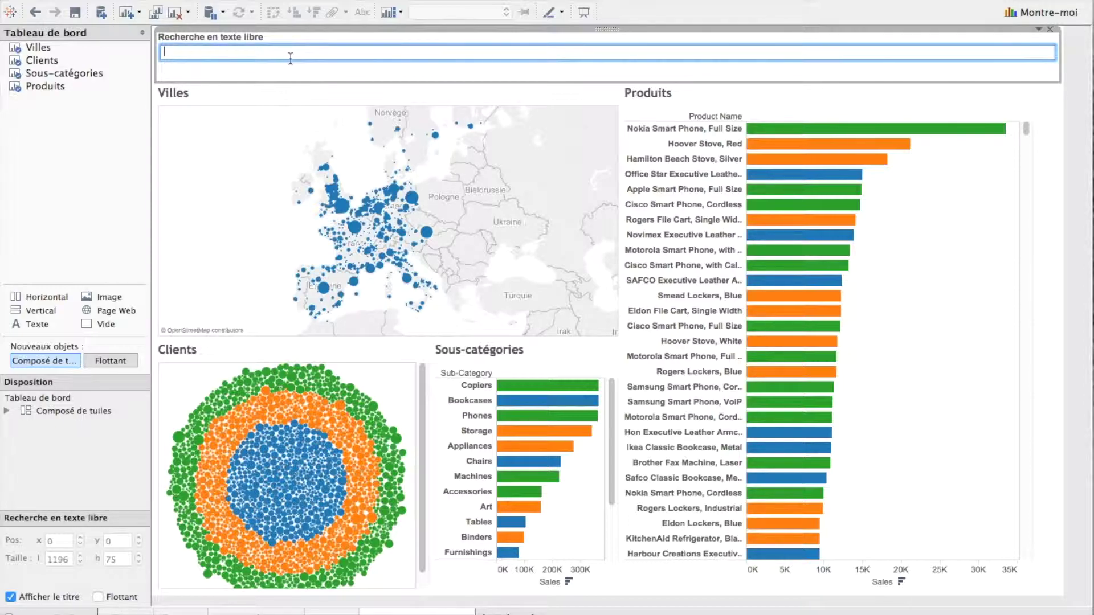
pyautogui.write('patrick')
pyautogui.press('Return')
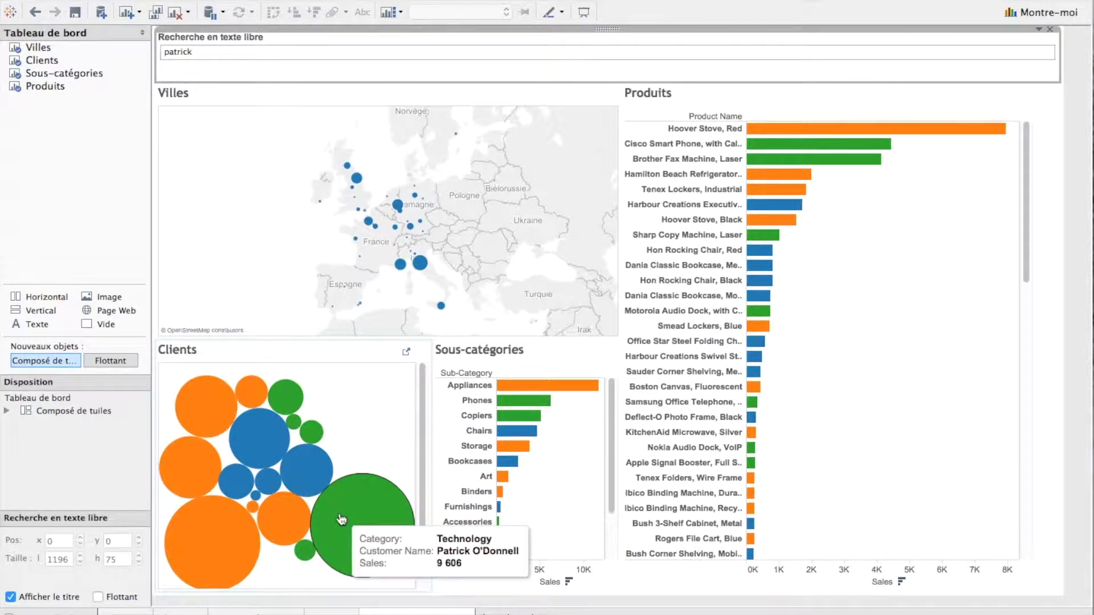
pyautogui.moveTo(194, 475)
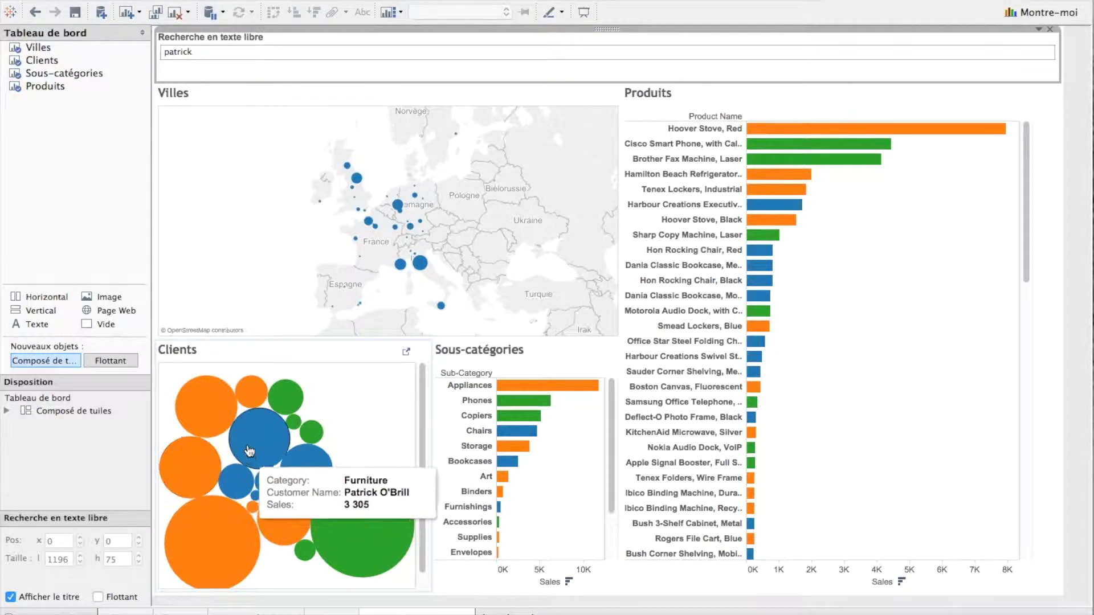
pyautogui.moveTo(299, 468)
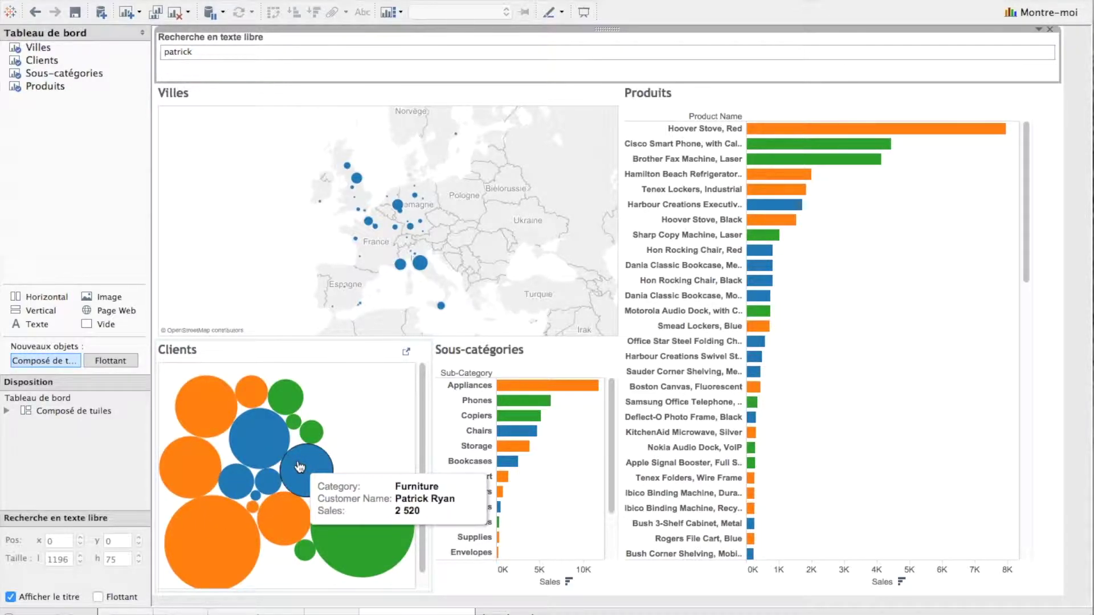
pyautogui.moveTo(767, 199)
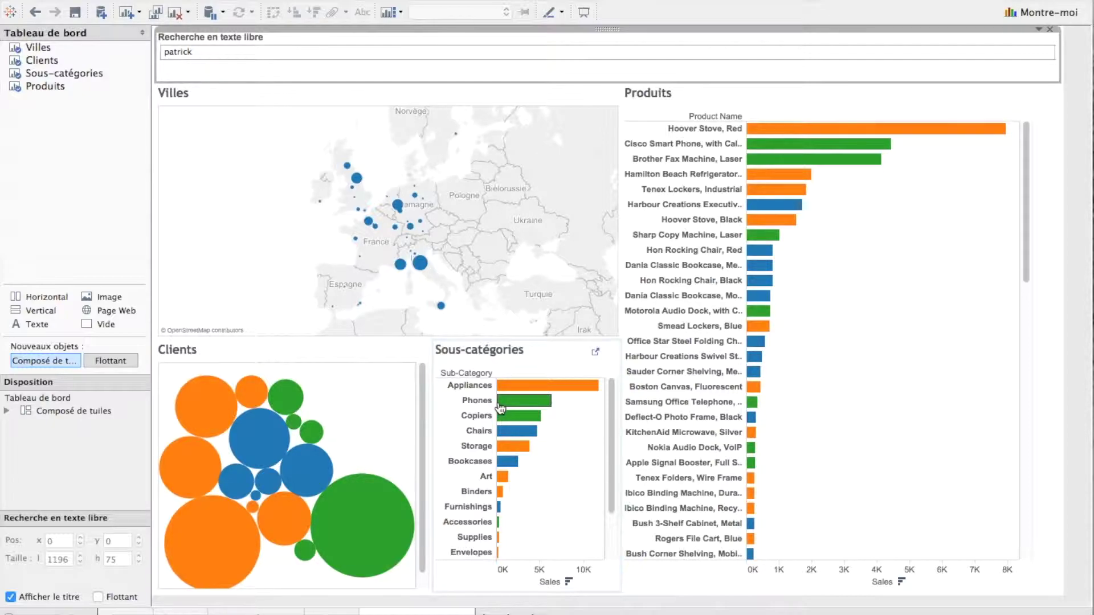
# - Replace the search text with "stor" and examine the matching sub-categories, products and customers
pyautogui.doubleClick(202, 54)
pyautogui.press('BackSpace')
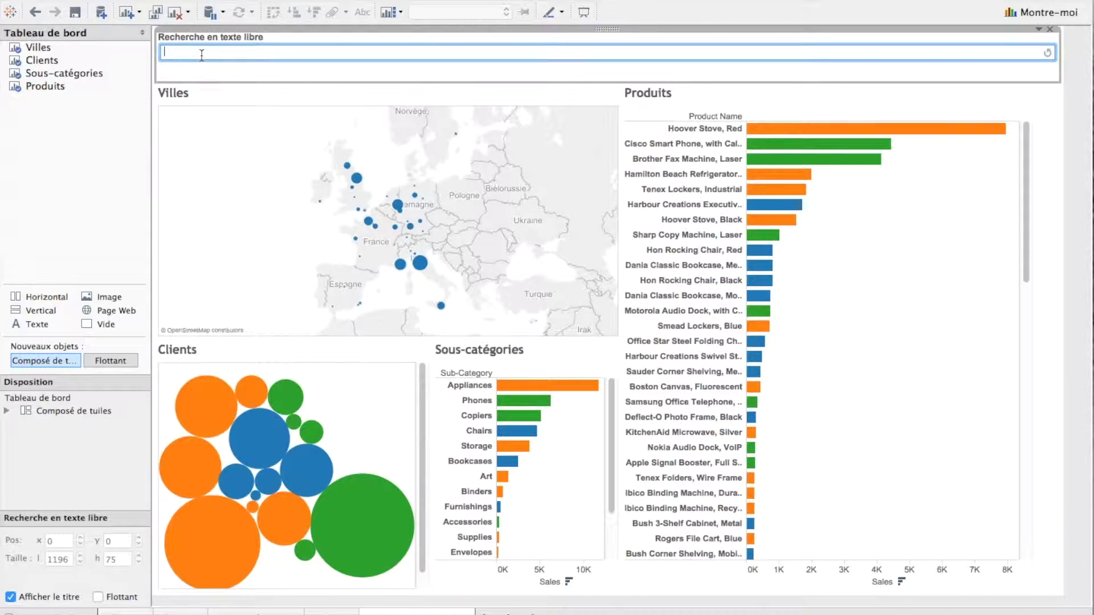
pyautogui.write('stor')
pyautogui.press('Return')
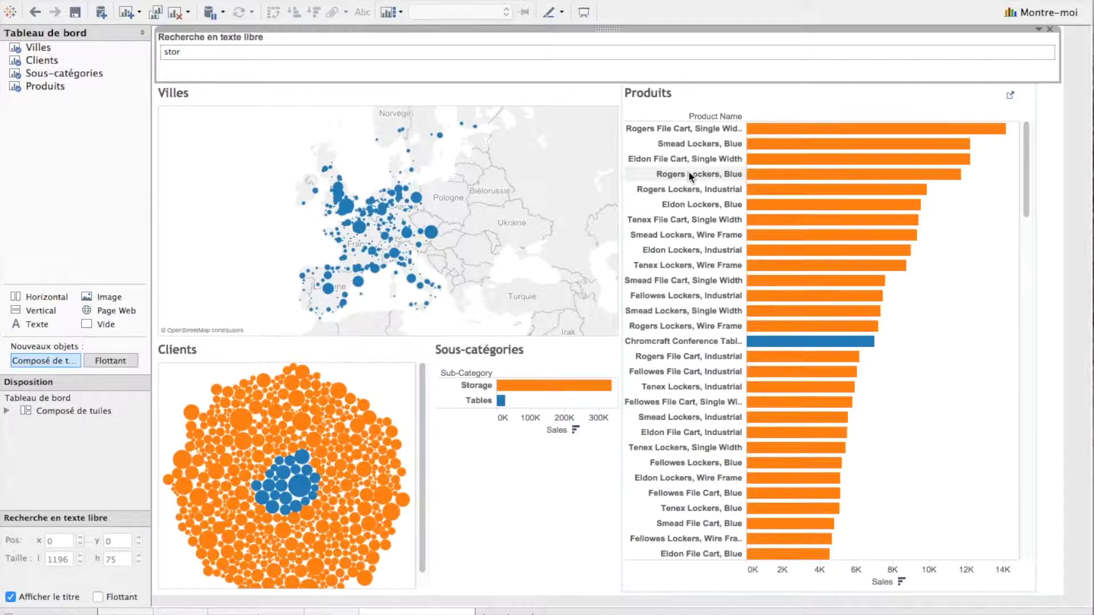
pyautogui.moveTo(266, 409)
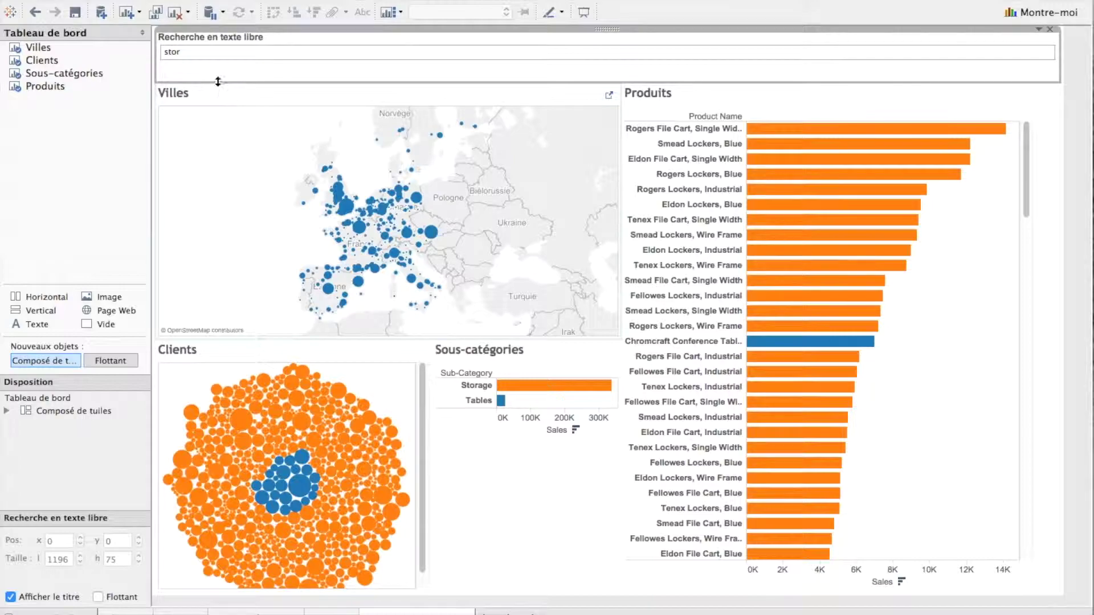
# - Search the dashboard for "fax" to test filtering by product
pyautogui.click(204, 53)
pyautogui.write('fax')
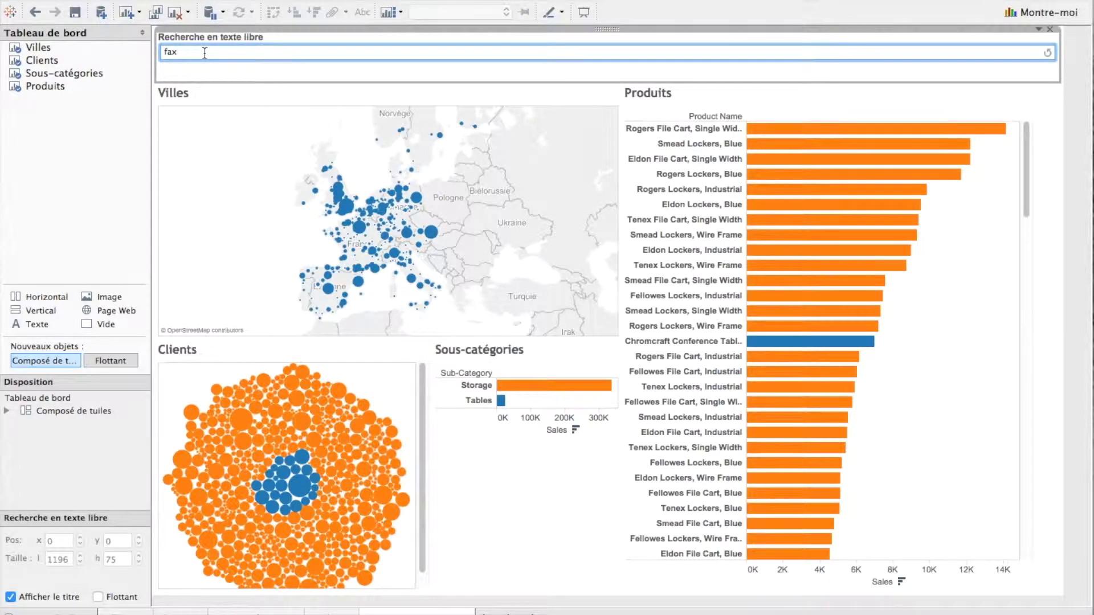
pyautogui.press('Return')
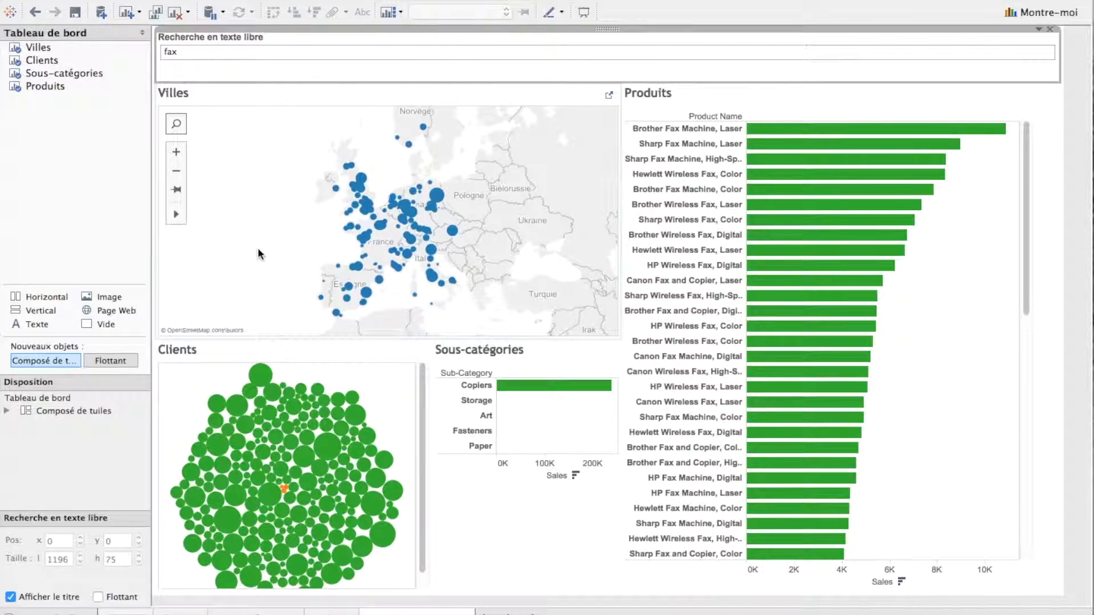
# - In the map sheet's Recherche en texte libre calculated field, duplicate the last OR and [Sub-Category] CONTAINS condition at the formula's end
pyautogui.click(124, 613)
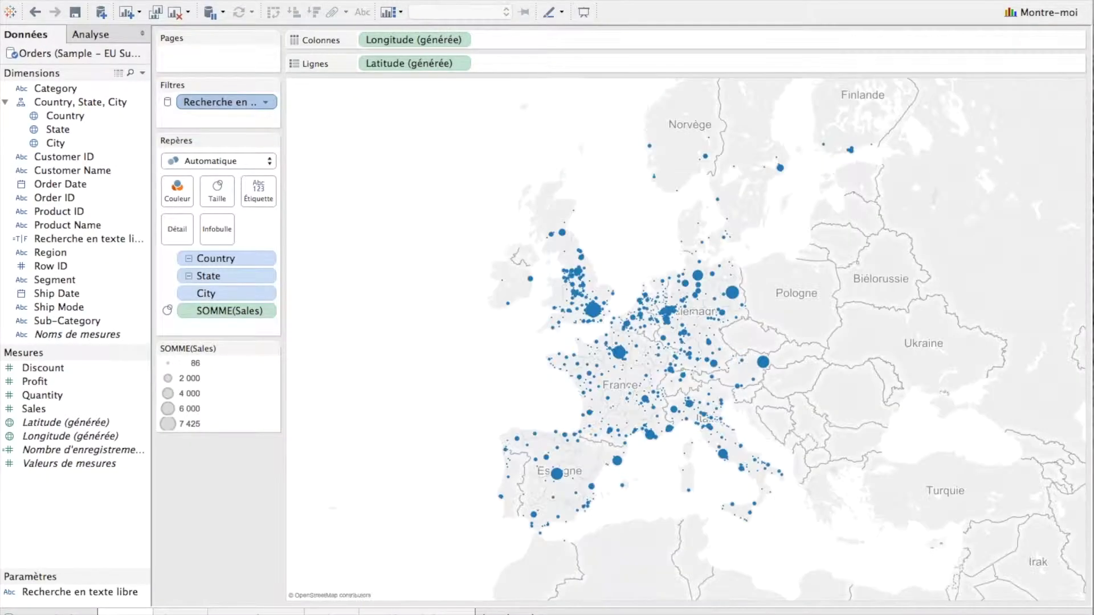
pyautogui.rightClick(80, 241)
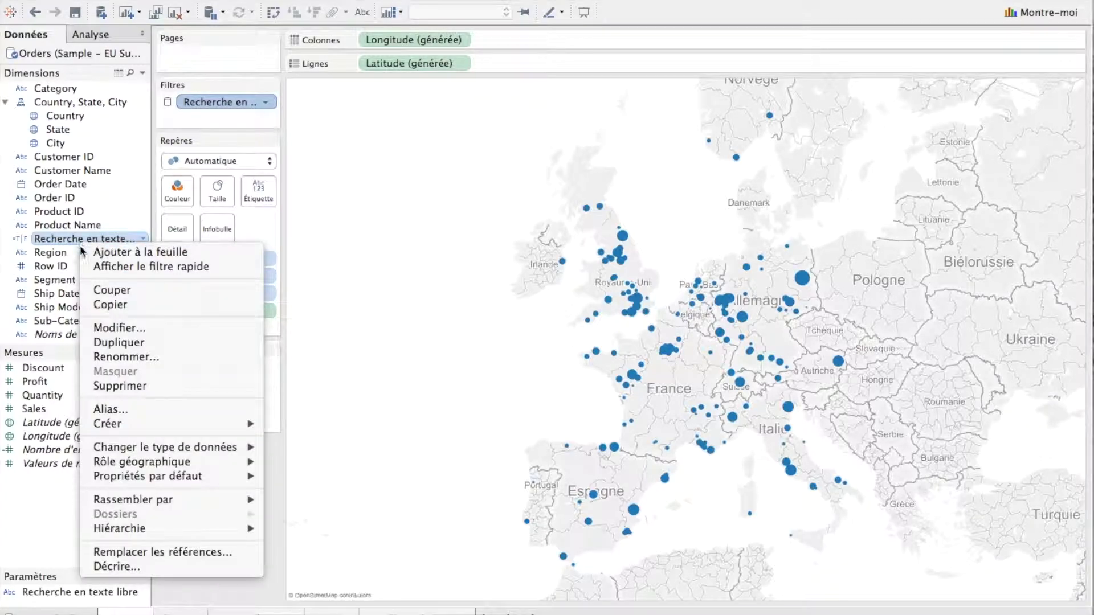
pyautogui.click(115, 327)
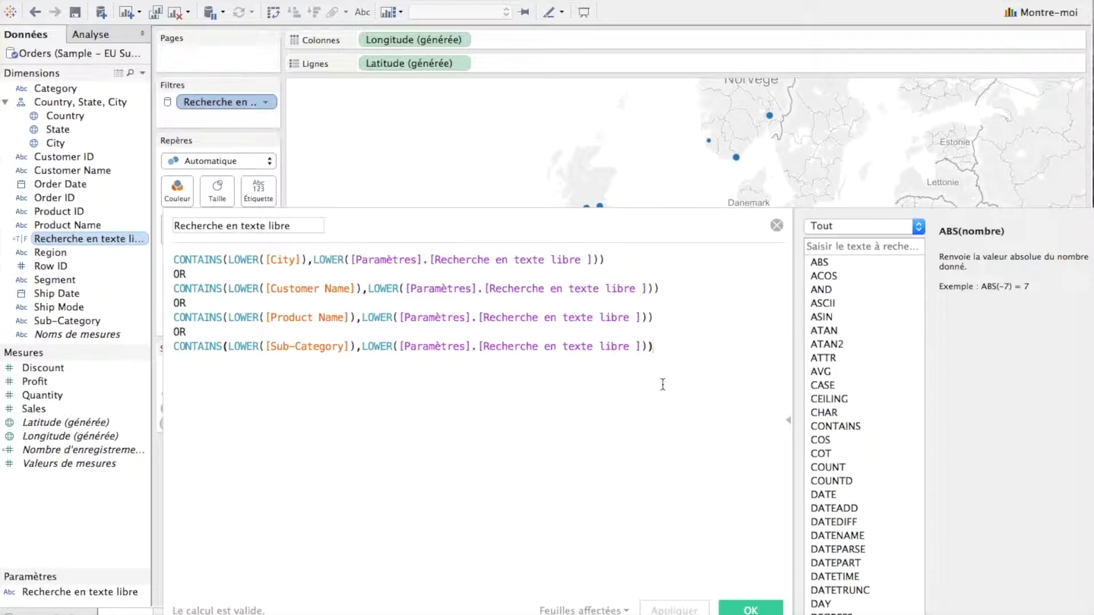
pyautogui.moveTo(654, 347); pyautogui.dragTo(166, 337)
pyautogui.press('super+c')
pyautogui.click(680, 348)
pyautogui.press('Return')
pyautogui.press('super+v')
# - Replace [Sub-Category] with [Ship Mode] in the fifth CONTAINS line and save the calculated field
pyautogui.click(349, 376)
pyautogui.press('BackSpace')
pyautogui.press('BackSpace')
pyautogui.press('BackSpace')
pyautogui.press('BackSpace')
pyautogui.press('BackSpace')
pyautogui.press('BackSpace')
pyautogui.press('BackSpace')
pyautogui.press('BackSpace')
pyautogui.press('BackSpace')
pyautogui.press('BackSpace')
pyautogui.press('BackSpace')
pyautogui.press('BackSpace')
pyautogui.press('BackSpace')
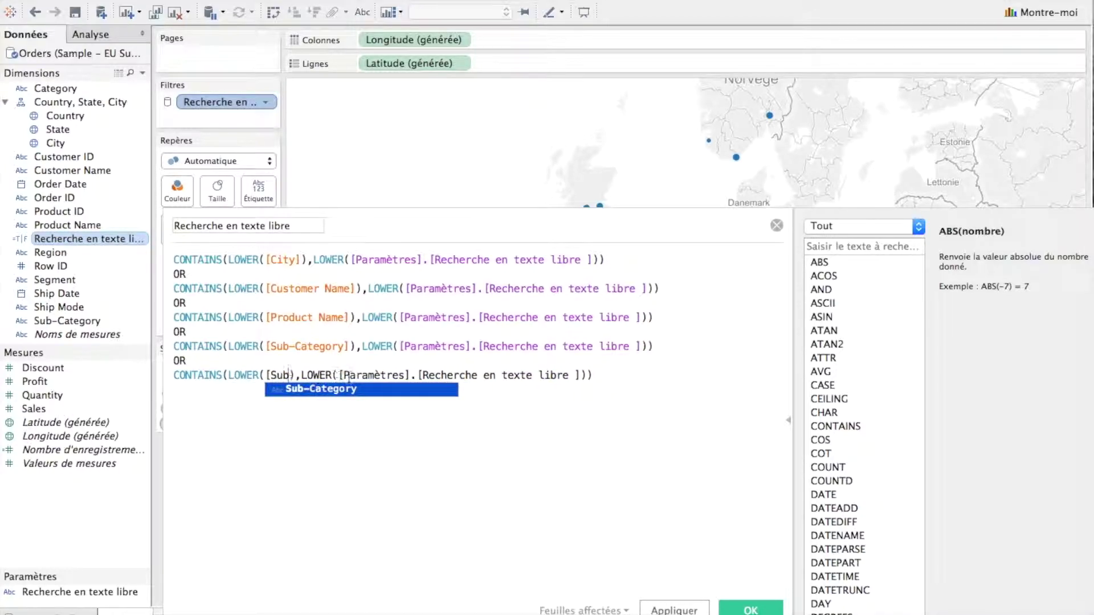
pyautogui.write('ship')
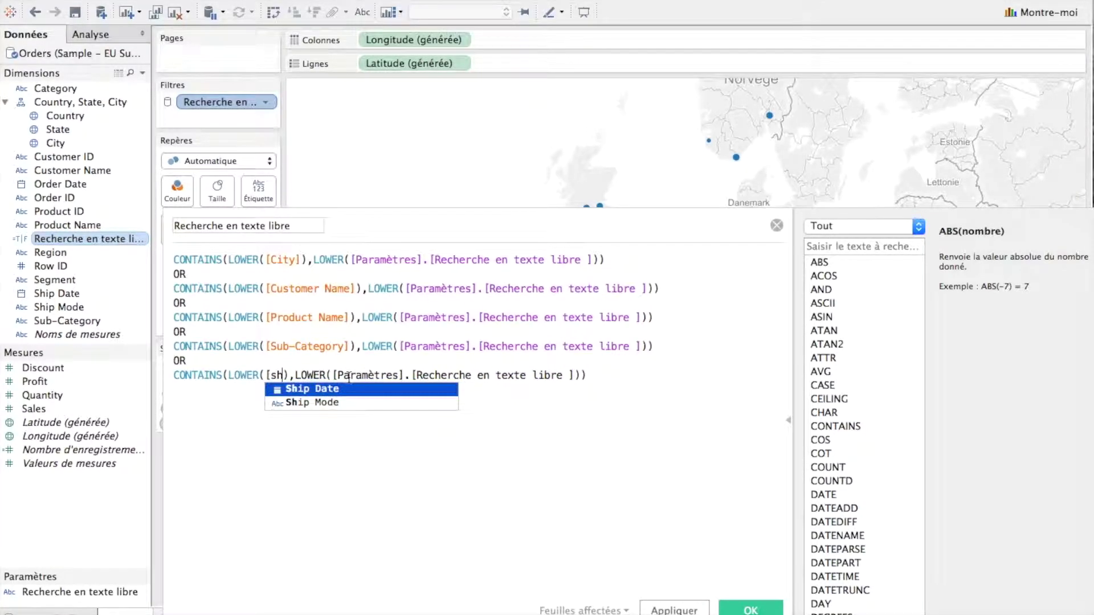
pyautogui.press('Down')
pyautogui.press('Return')
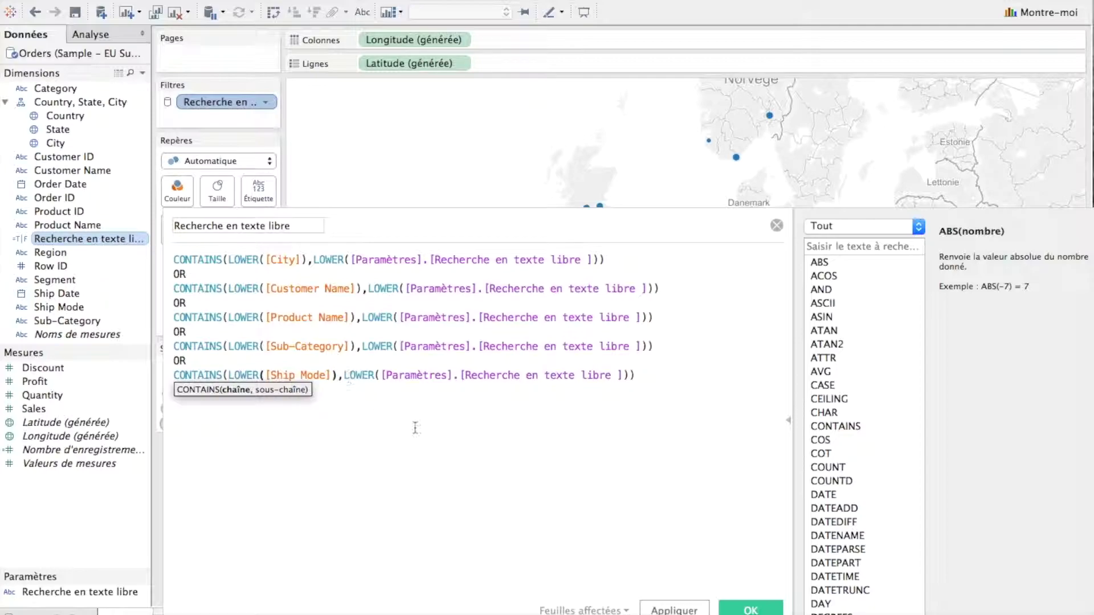
pyautogui.click(750, 608)
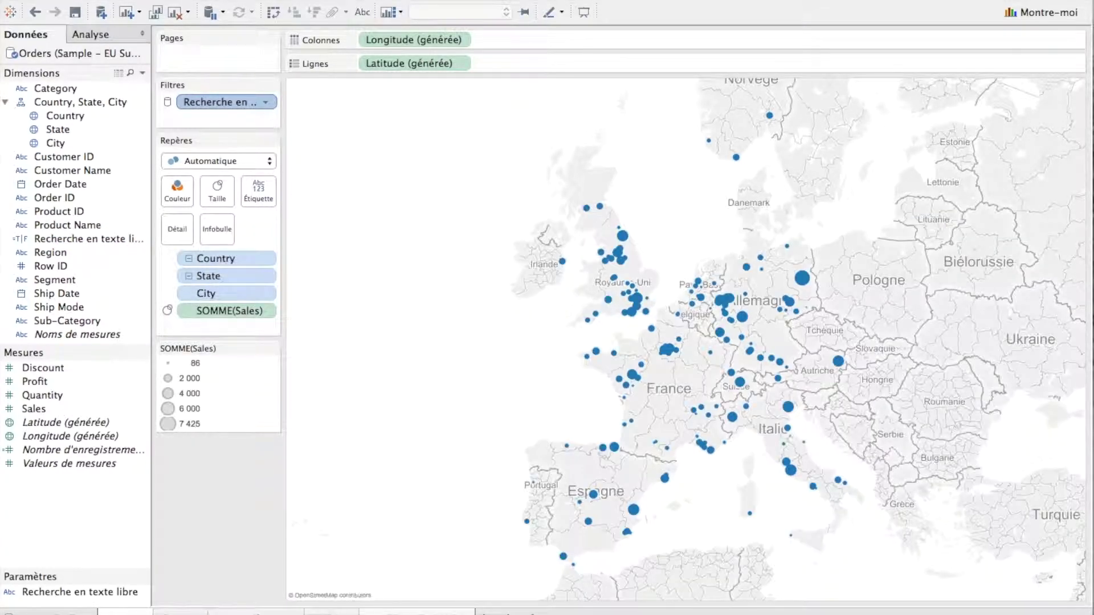
# - Return to the dashboard and clear the Recherche en texte libre search text so that all data is shown
pyautogui.click(411, 612)
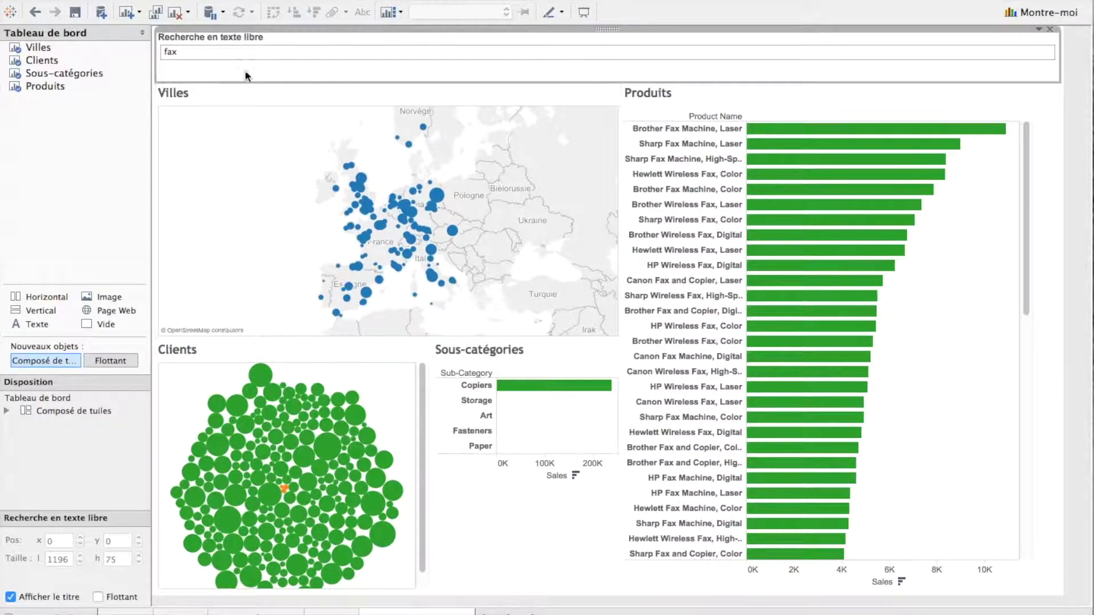
pyautogui.click(220, 54)
pyautogui.press('BackSpace')
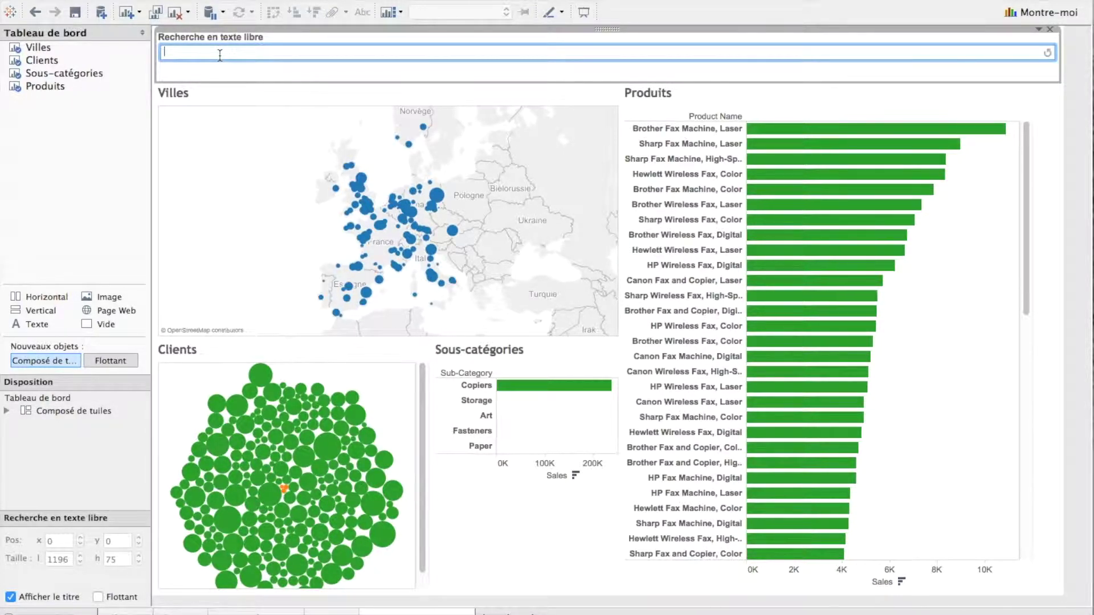
pyautogui.press('Return')
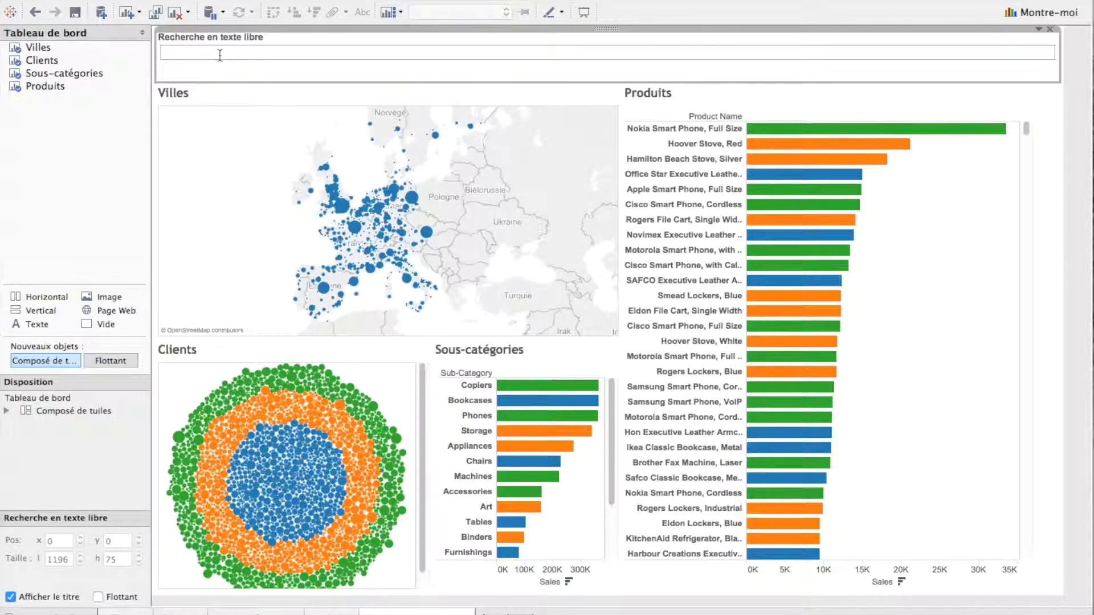
# - Search the dashboard for "same day" to test filtering by ship mode, and examine the filtered sub-categories and customers
pyautogui.click(219, 56)
pyautogui.write('same day')
pyautogui.press('Return')
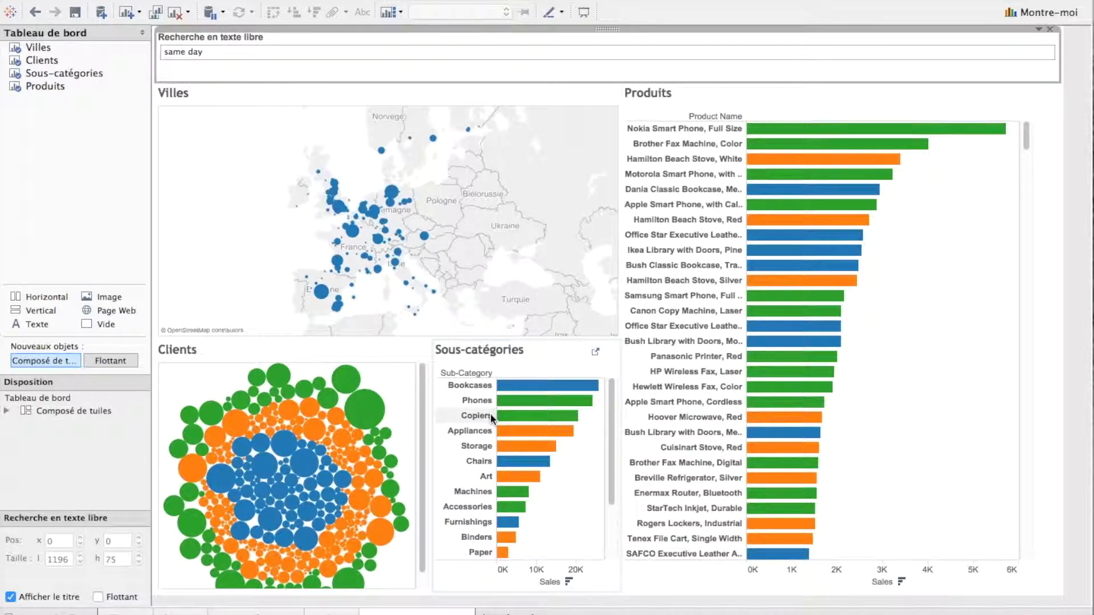
pyautogui.moveTo(224, 436)
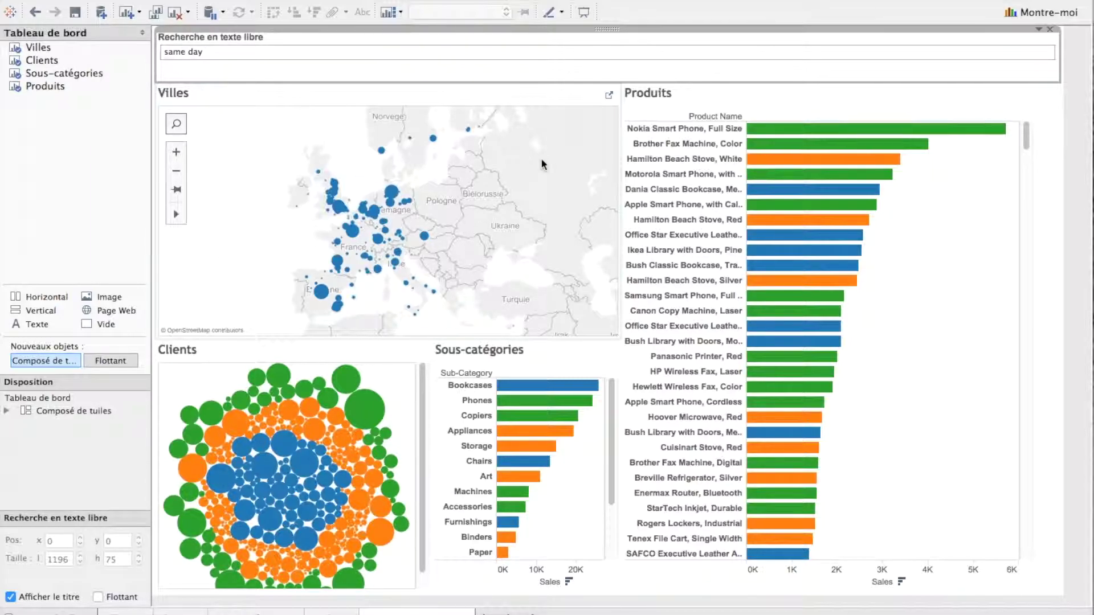
pyautogui.hotkey('ctrl', 'Up')
pyautogui.click(710, 20)
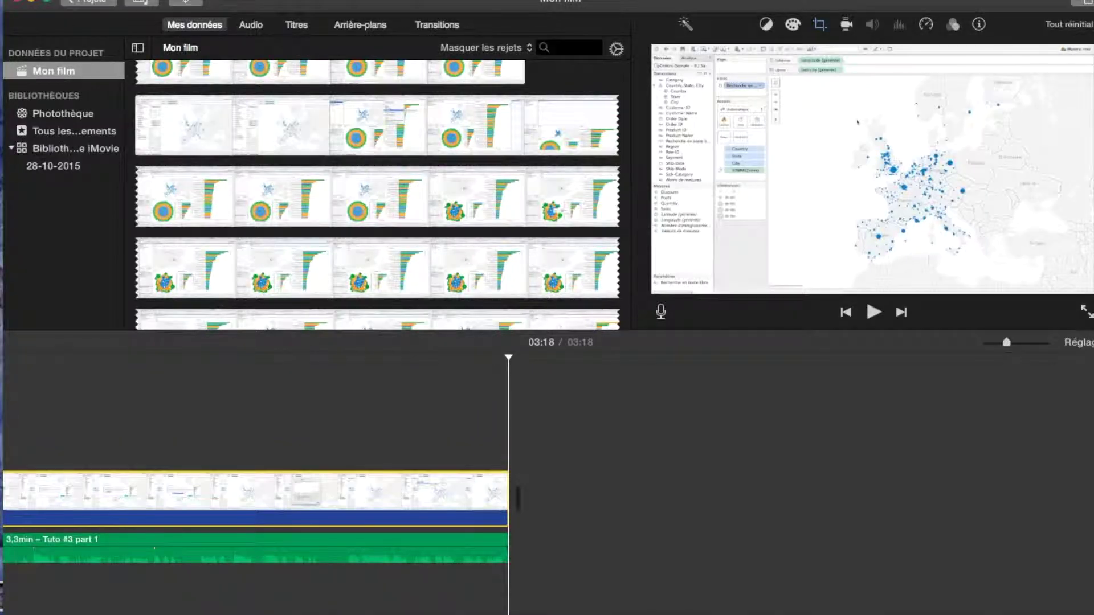